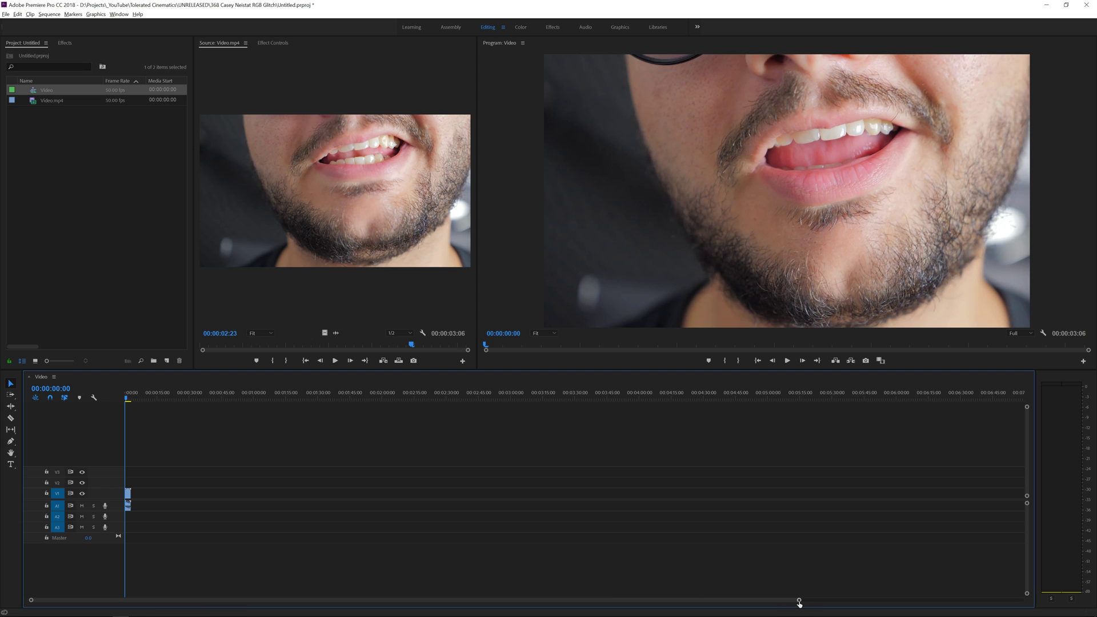
Step: Play the opening of the Video sequence to preview the original clip, returning the playhead to the start
left_click_drag(799, 601, 448, 586)
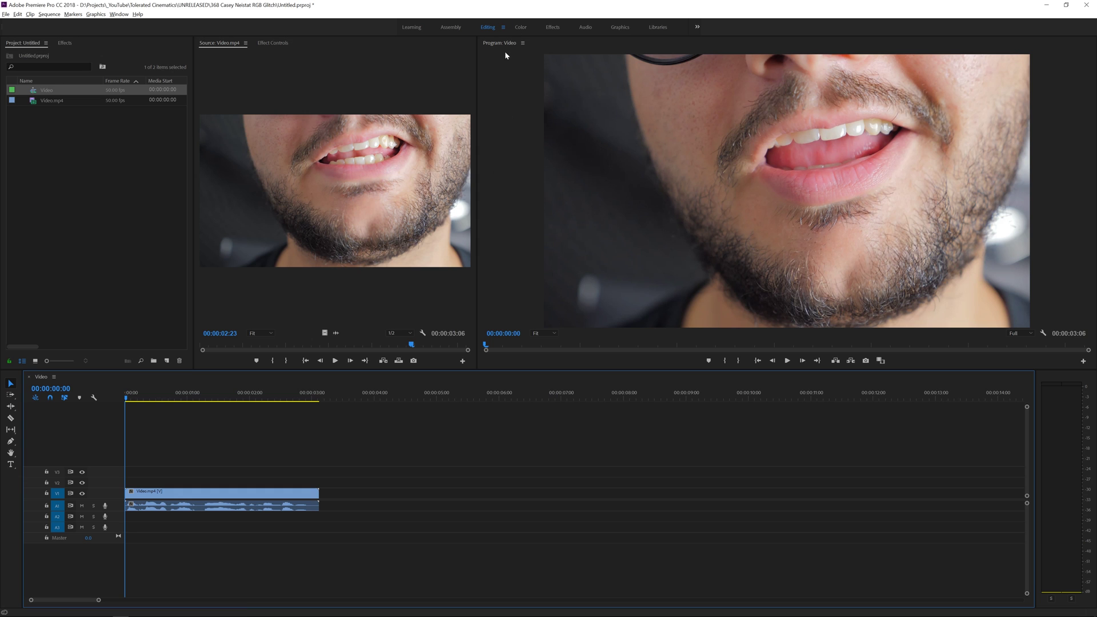
key("space")
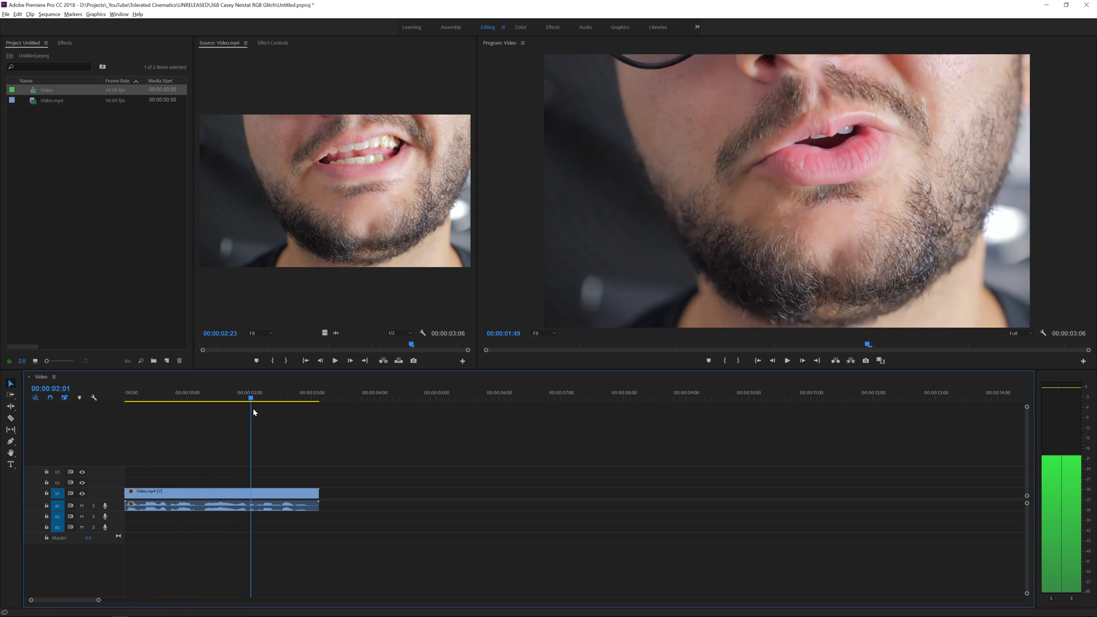
key("space")
key("Home")
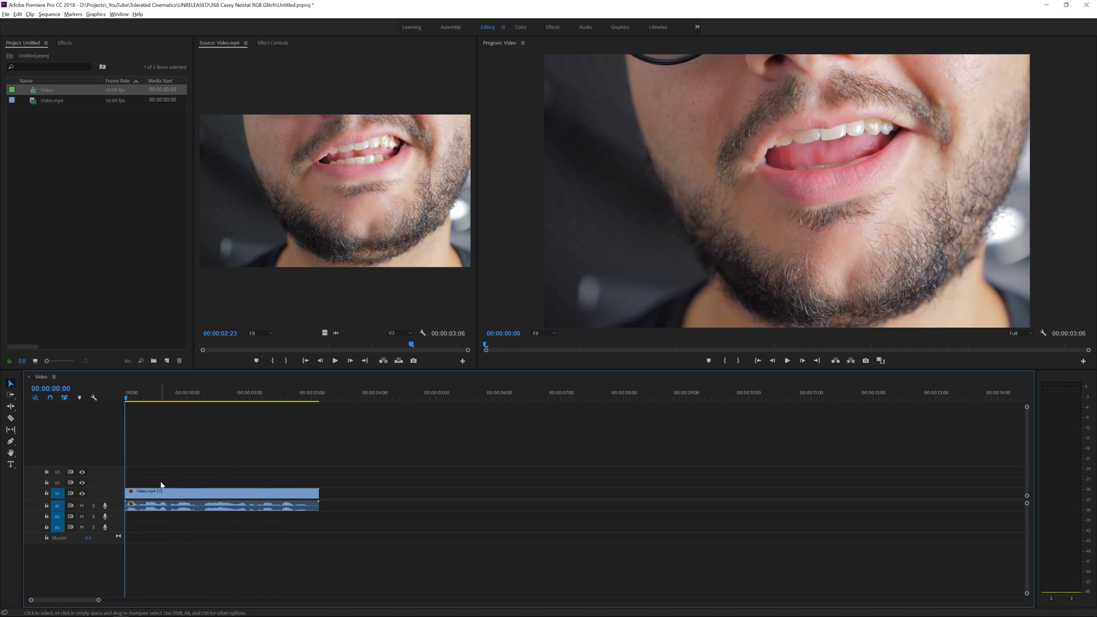
Step: Clear the old effects search and apply the Tint effect from Color Correction to the Video.mp4 clip on V1
left_click(65, 47)
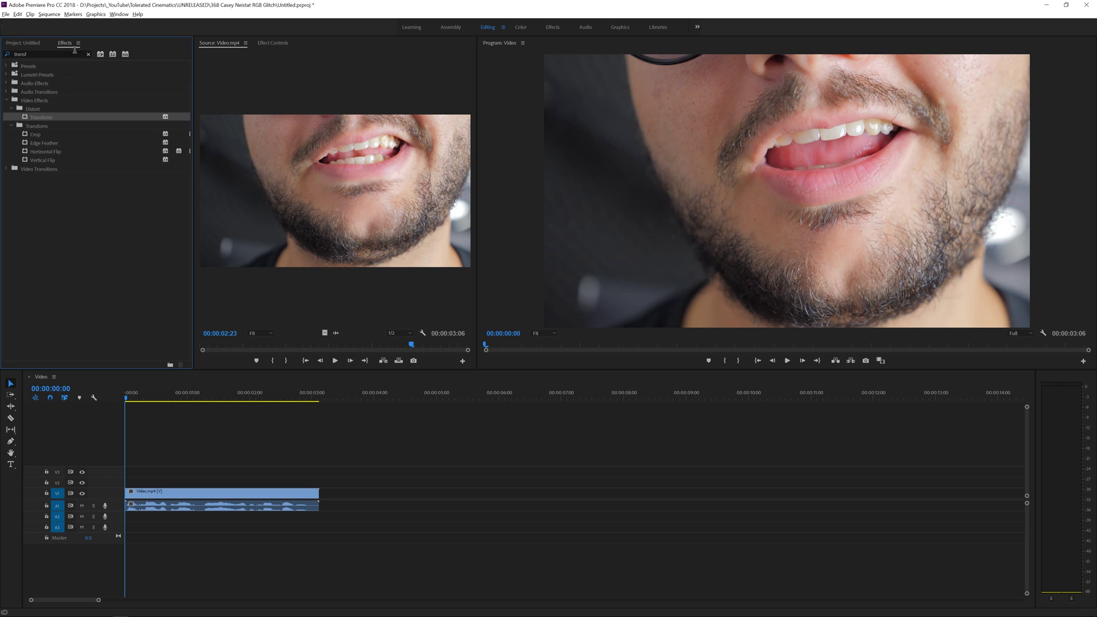
left_click(89, 54)
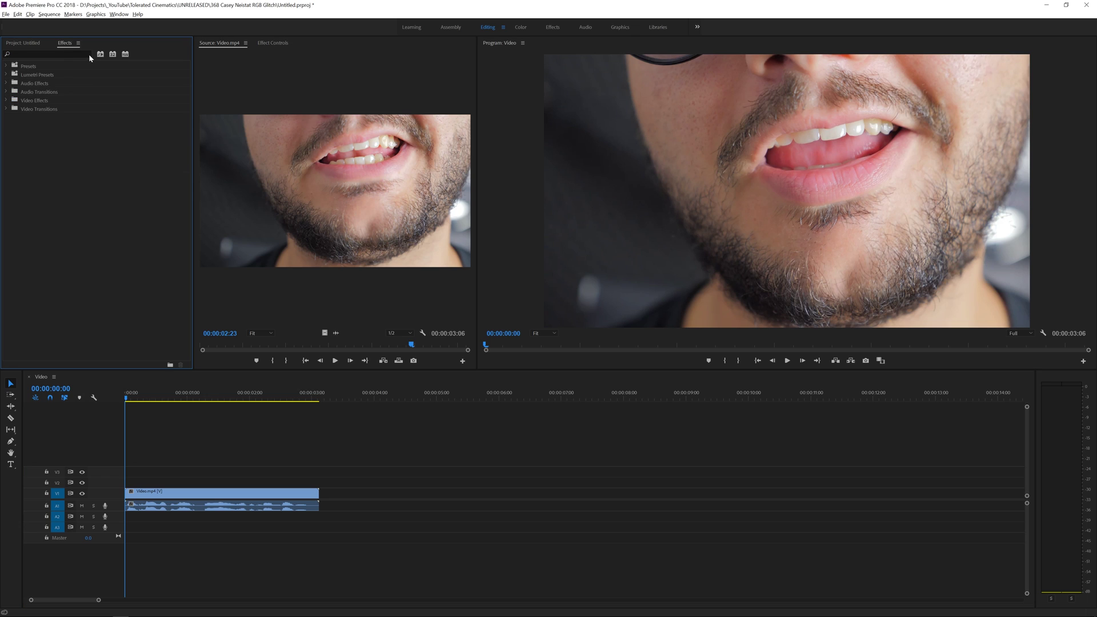
left_click(6, 101)
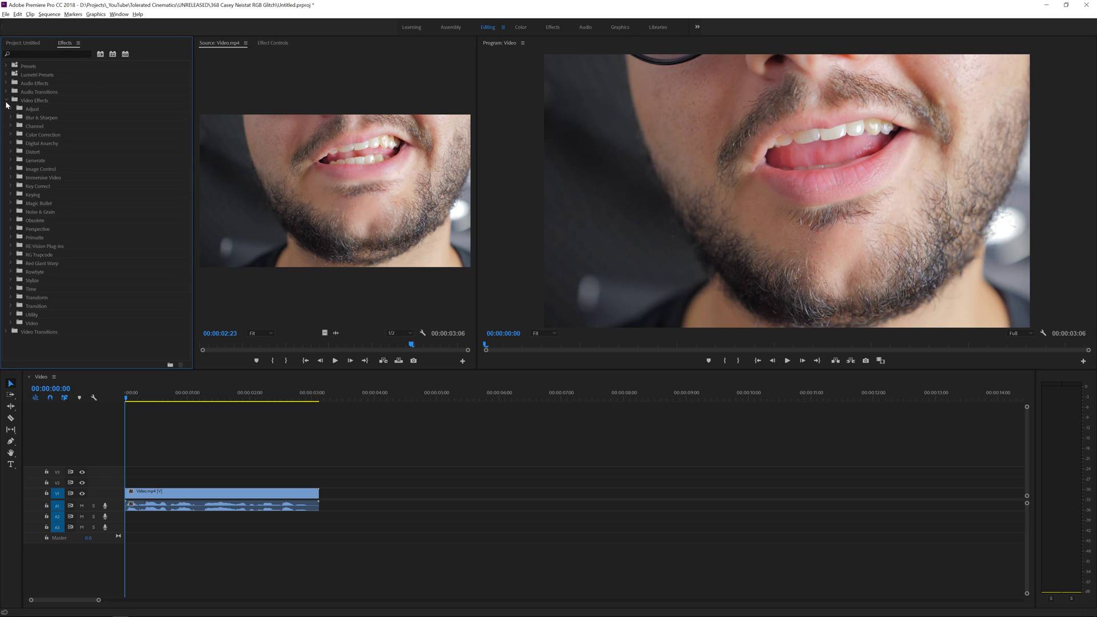
left_click(11, 135)
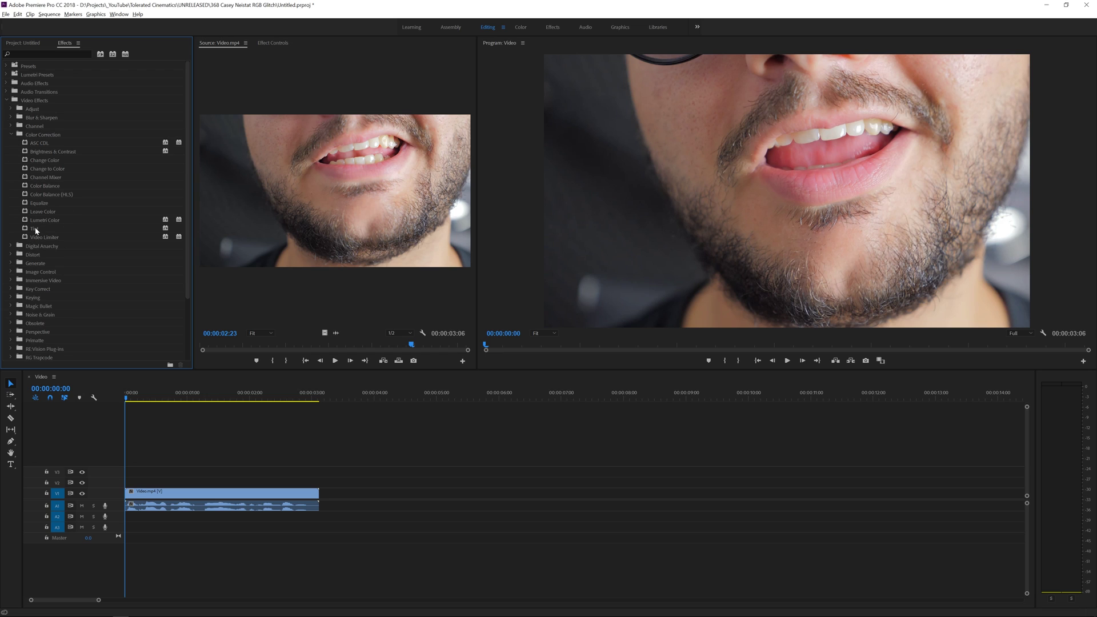
left_click_drag(35, 231, 188, 491)
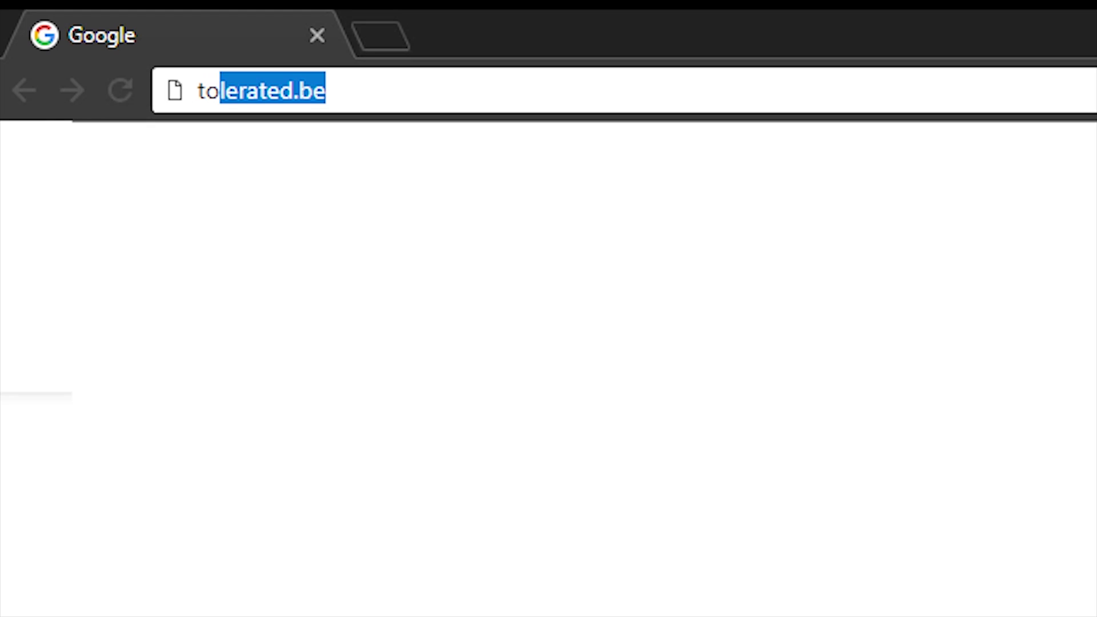
Step: Switch to the web browser, open toleratedcinematics.com and browse its home page
type("leratedcinemati")
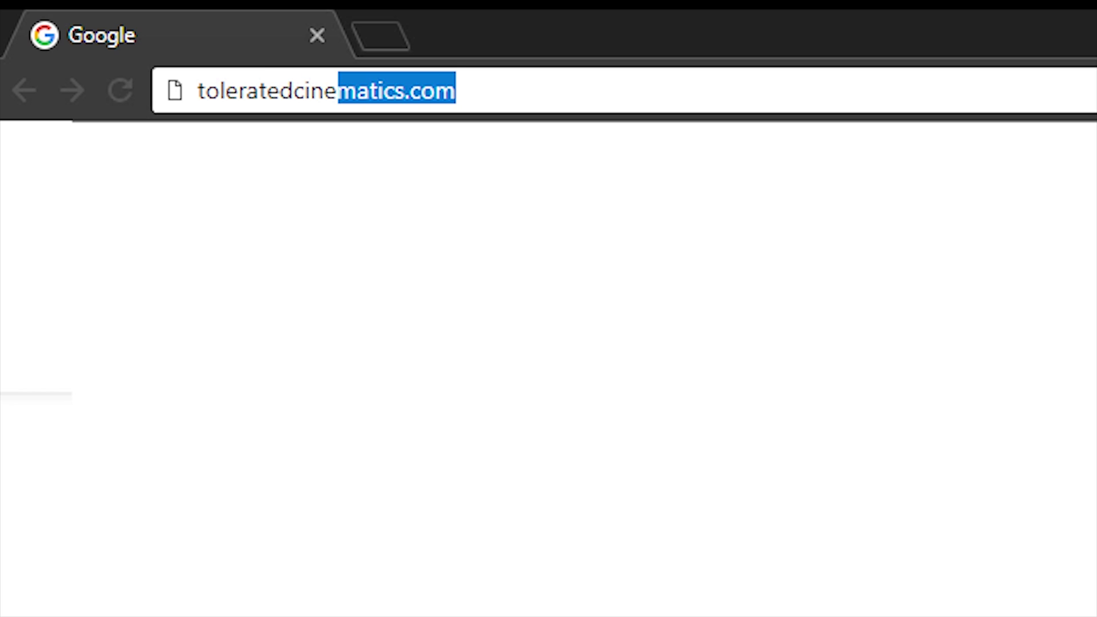
type("cs.com")
key("Return")
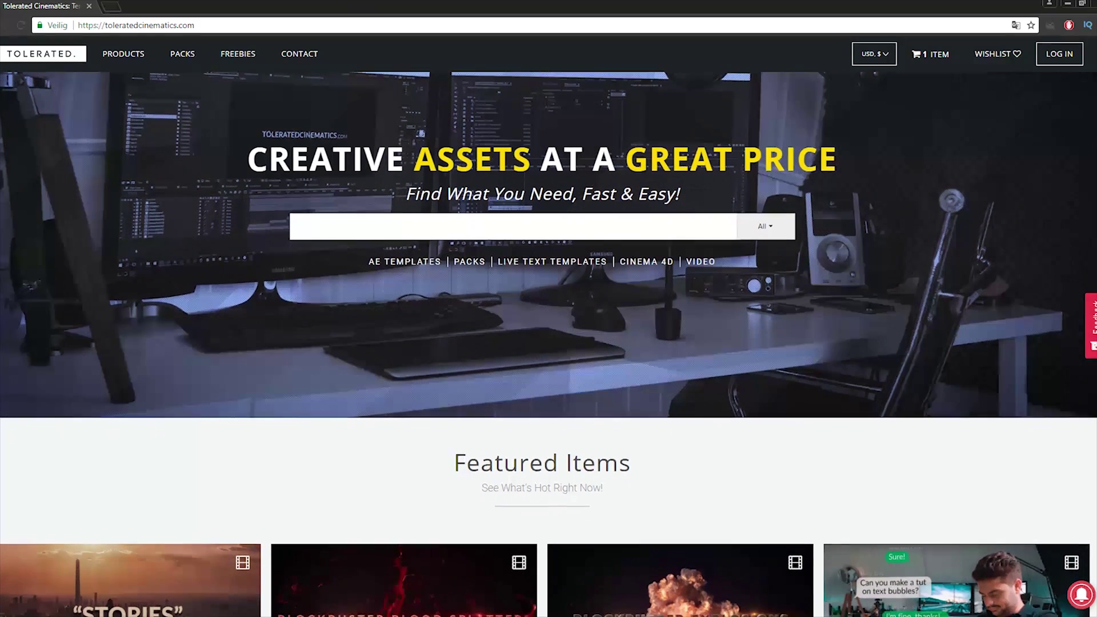
scroll(549, 343, "down", 1)
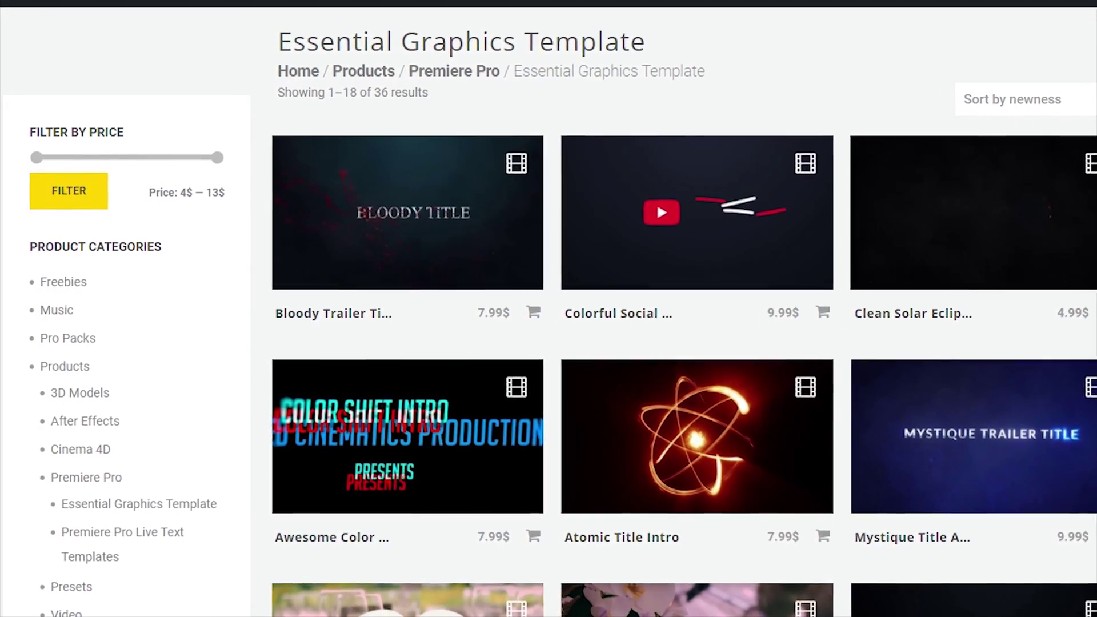
Step: Search the site's products for "new year"
left_click(665, 192)
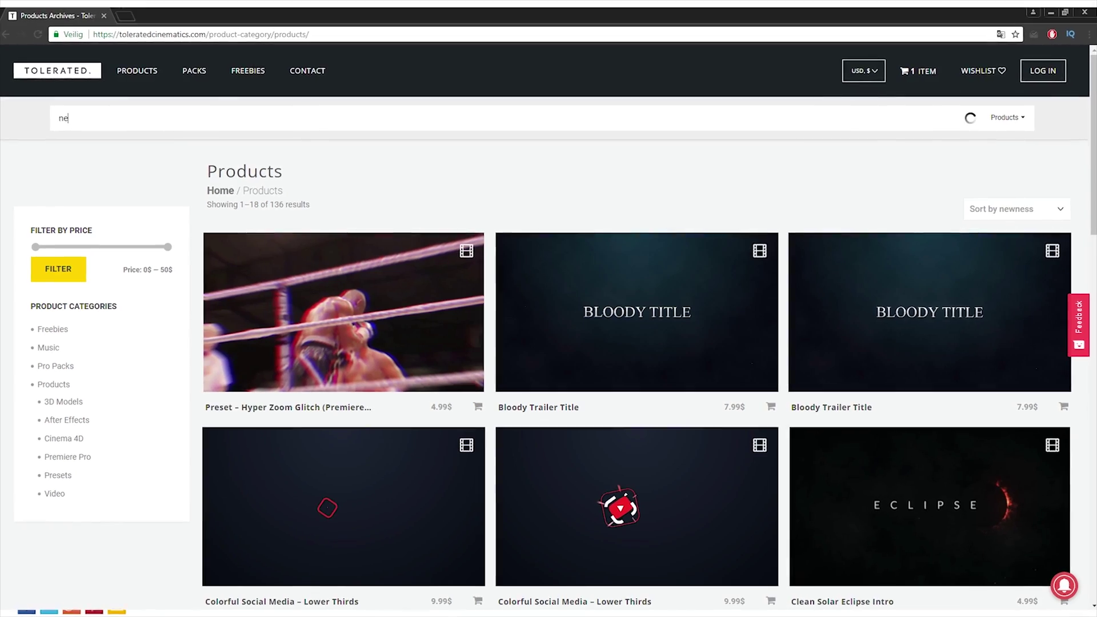
type("w year")
key("Return")
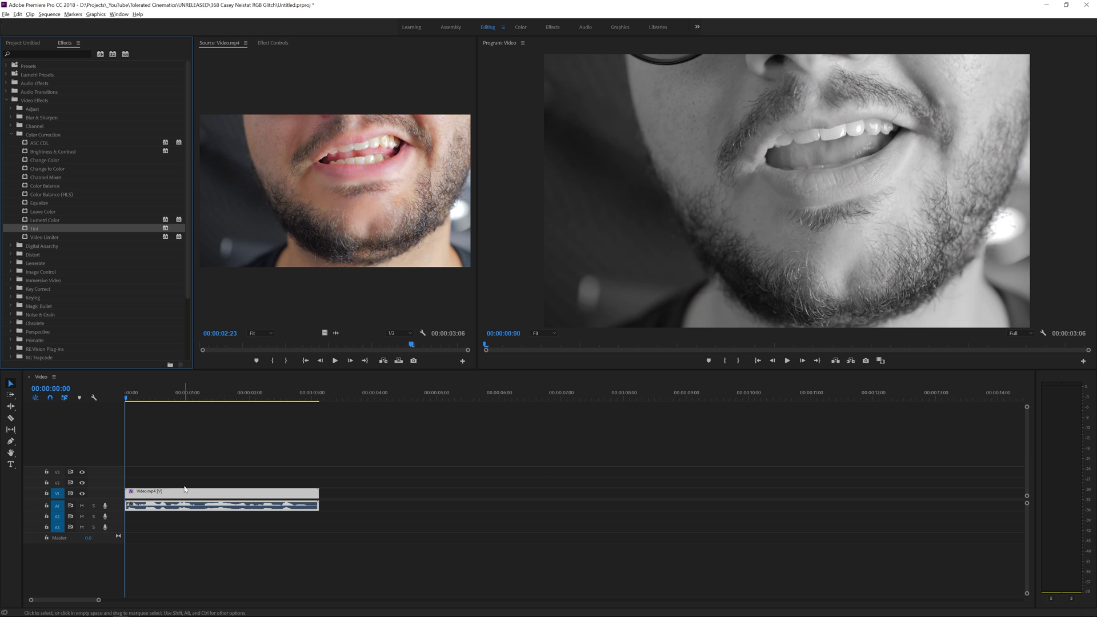
Step: Back in Premiere Pro, set the Tint effect's Map White To colour on the clip to a muted grey-blue
left_click(271, 45)
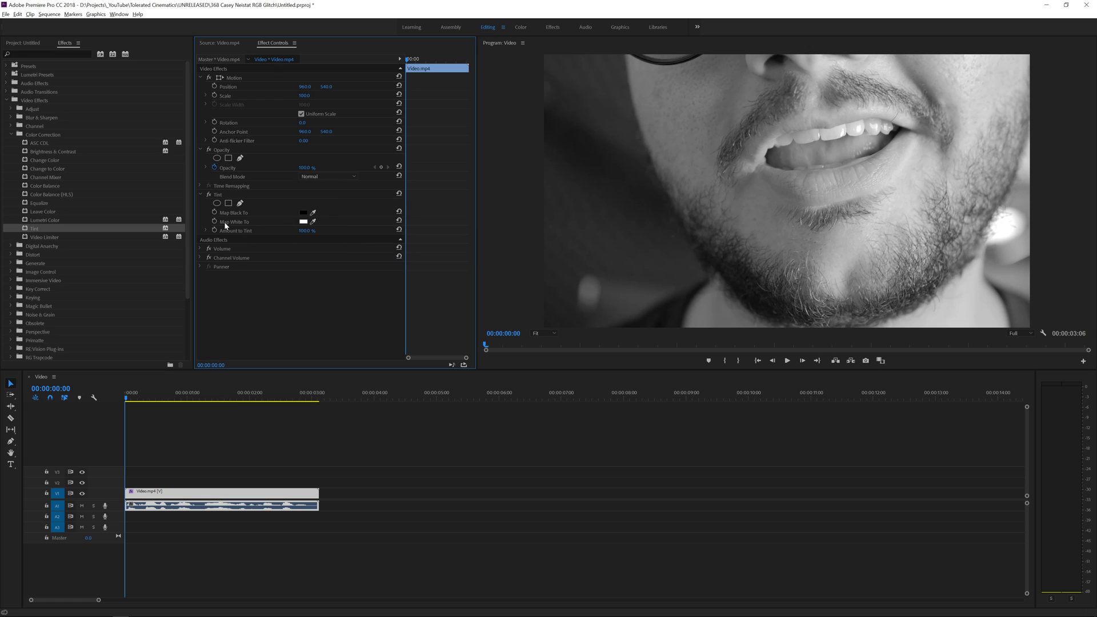
left_click(304, 221)
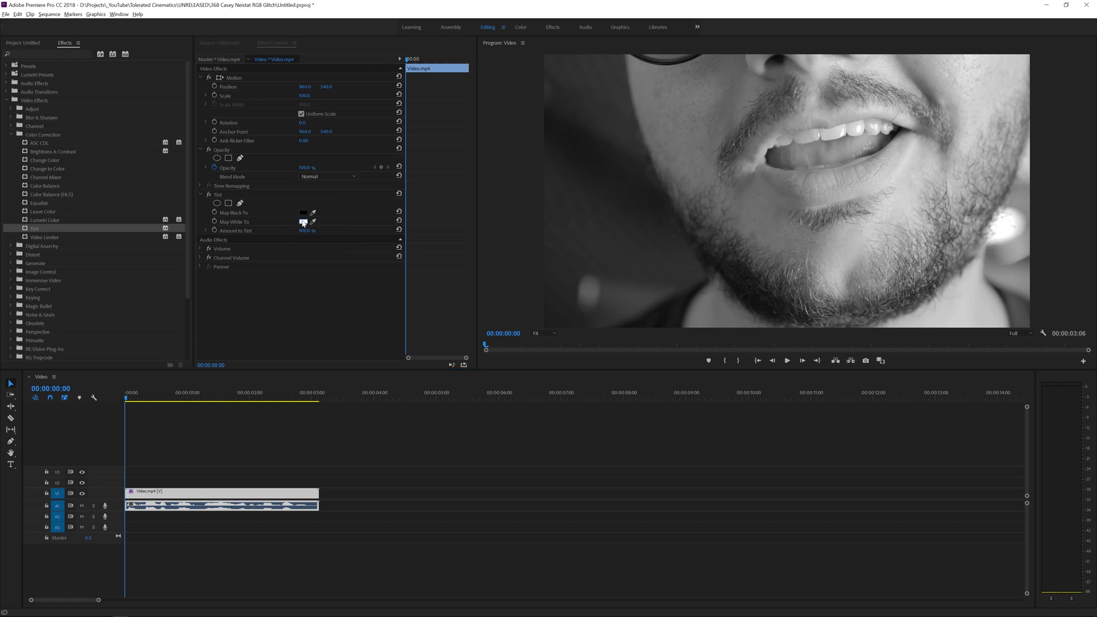
left_click(608, 352)
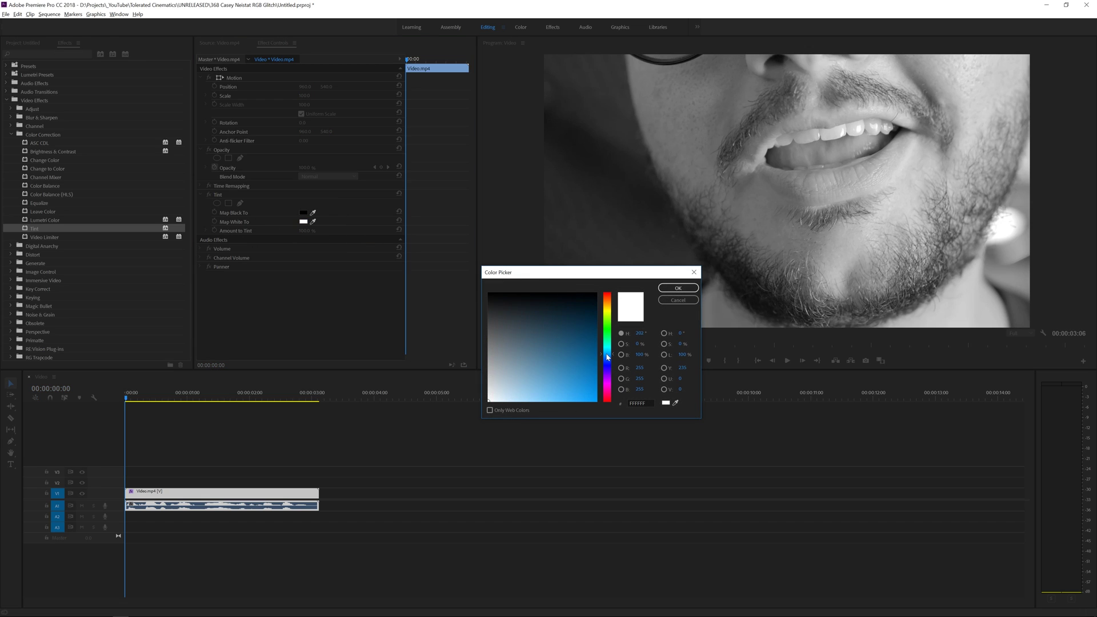
left_click(523, 361)
left_click(518, 355)
left_click(677, 289)
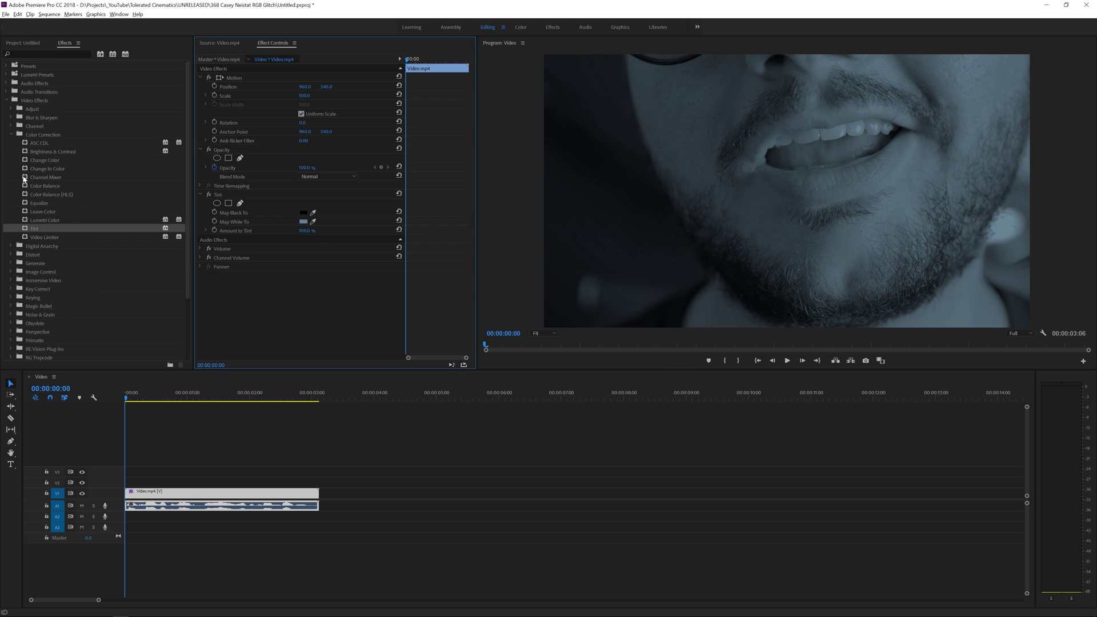
Step: Apply the RGB Curves effect from the Obsolete video effects to the tinted Video.mp4 clip
scroll(14, 239, "down", 3)
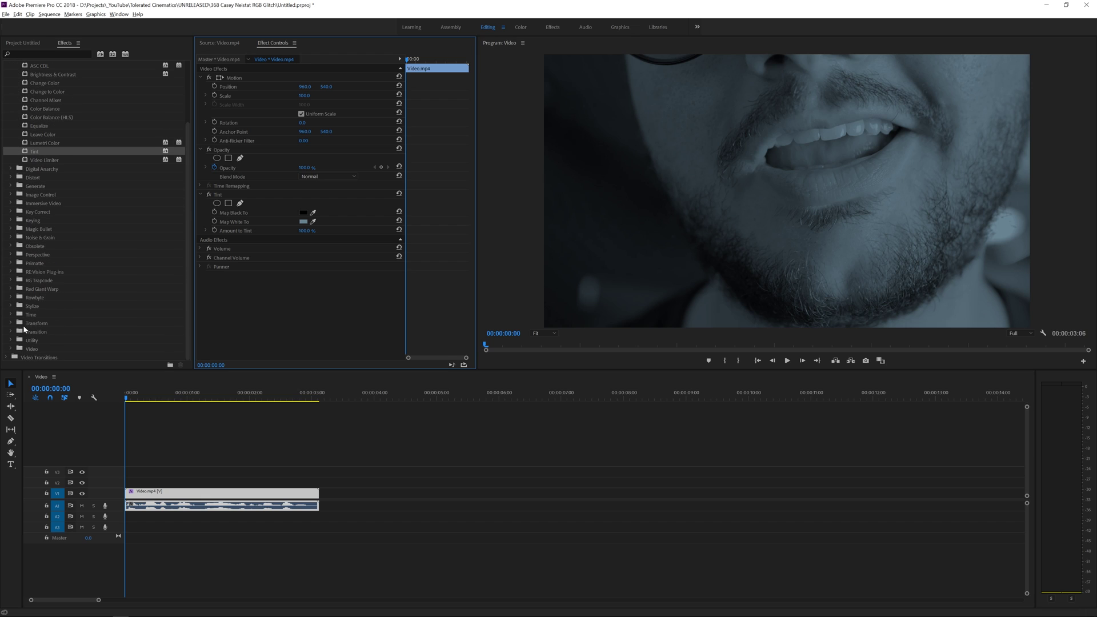
left_click(11, 246)
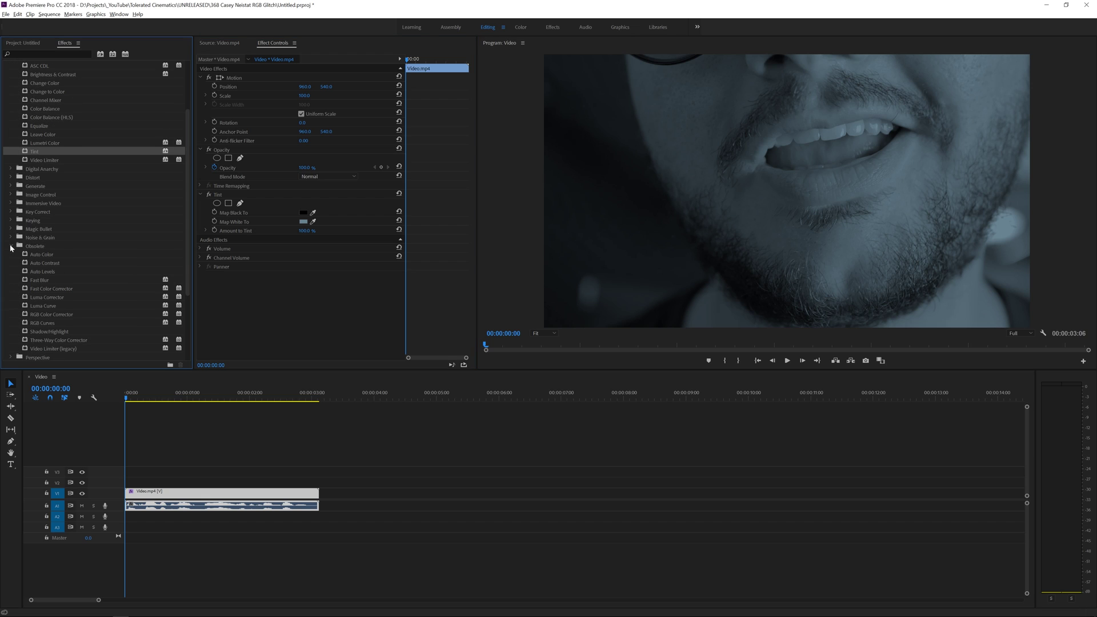
left_click_drag(40, 322, 206, 493)
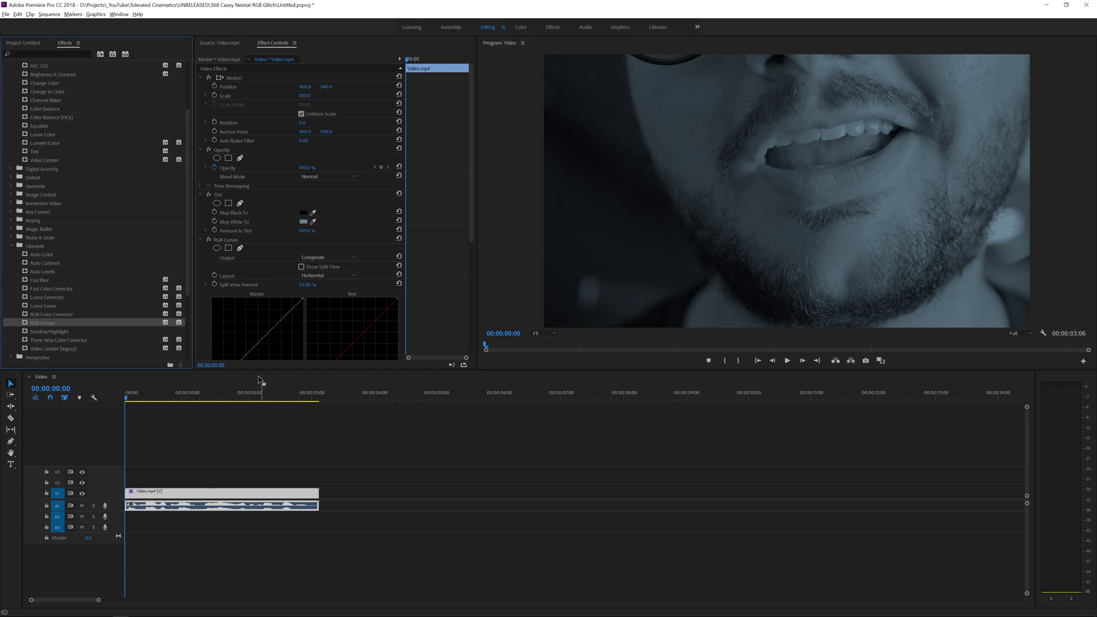
Step: Shape the RGB Curves Master curve into an S by lowering the shadows and raising the highlights for more contrast
scroll(201, 280, "down", 2)
left_click_drag(238, 311, 266, 279)
left_click_drag(240, 316, 239, 314)
left_click_drag(264, 277, 260, 276)
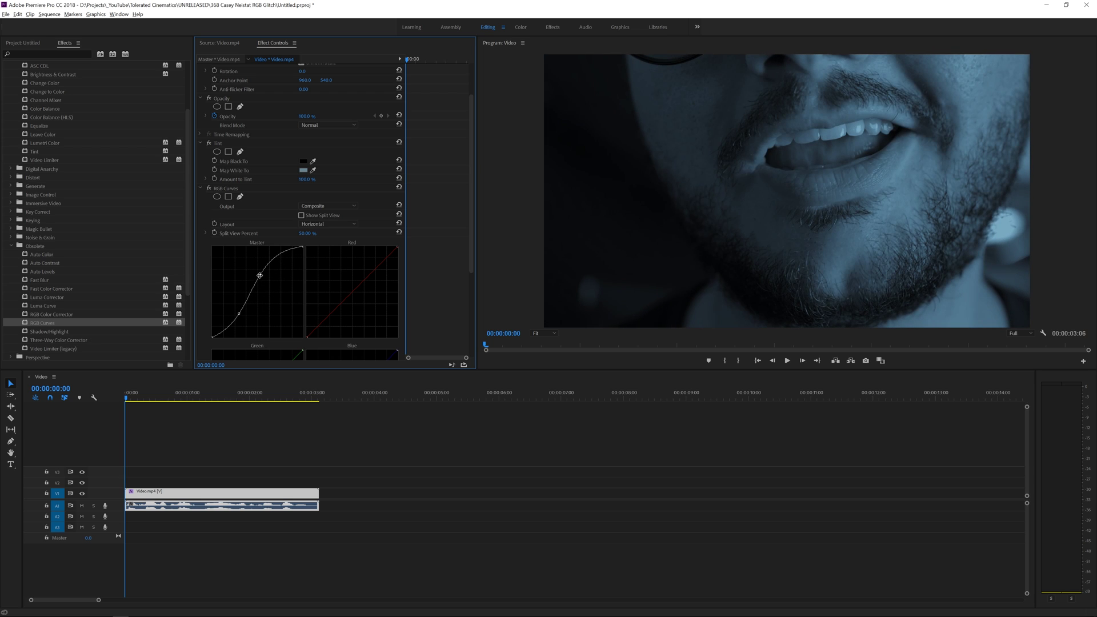
Step: Nest the Video.mp4 clip on the timeline into a nested sequence named "Video"
left_click(207, 458)
left_click_drag(229, 448, 194, 495)
right_click(193, 495)
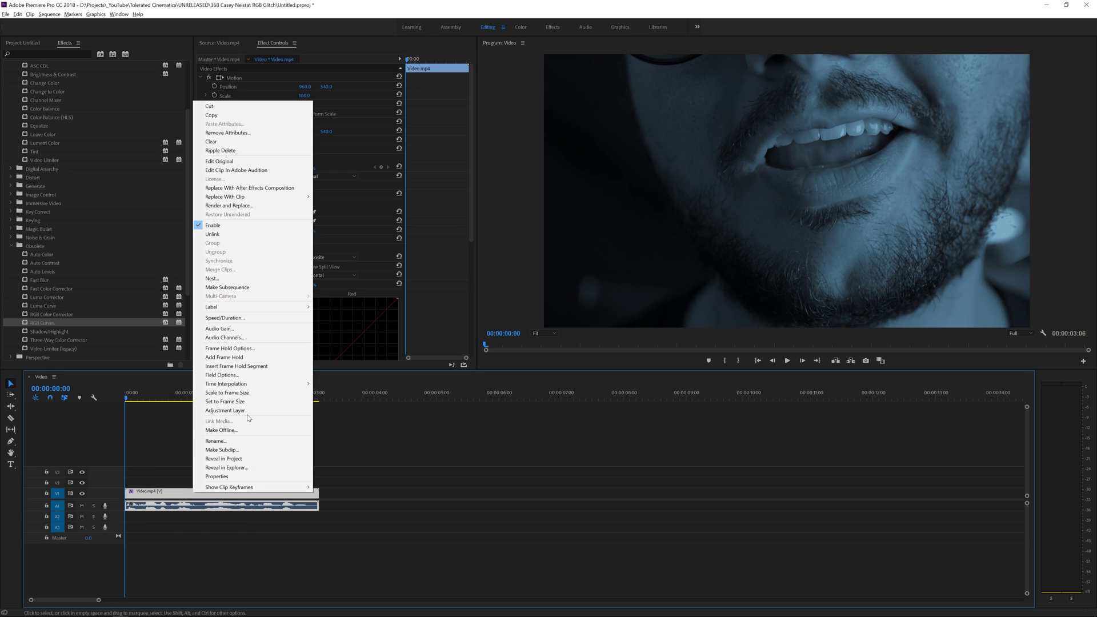
left_click(213, 279)
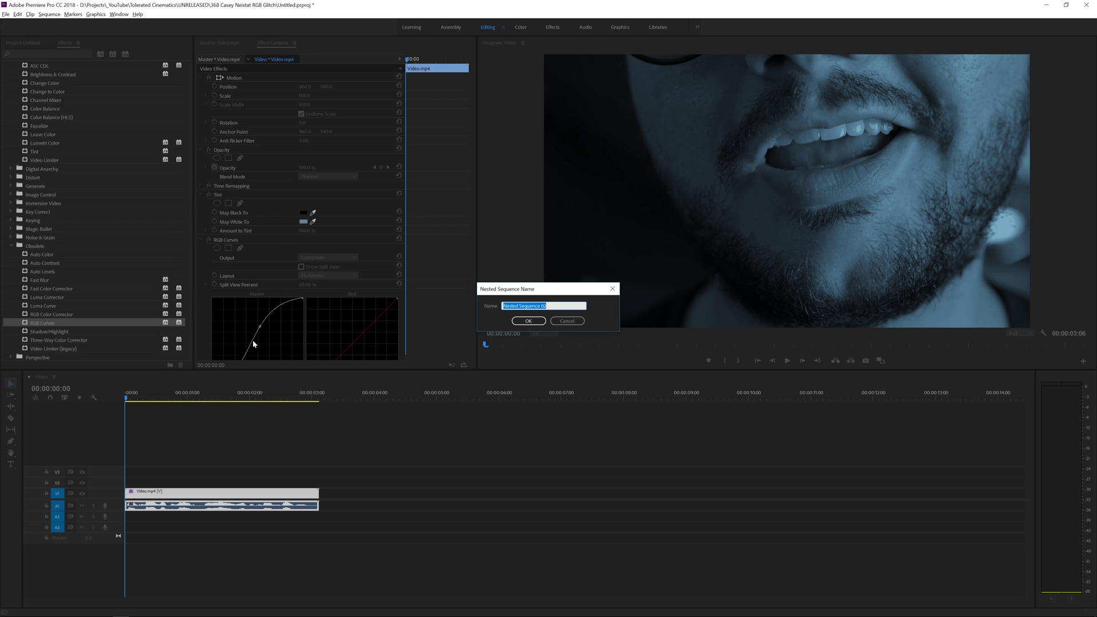
type("Video")
key("Return")
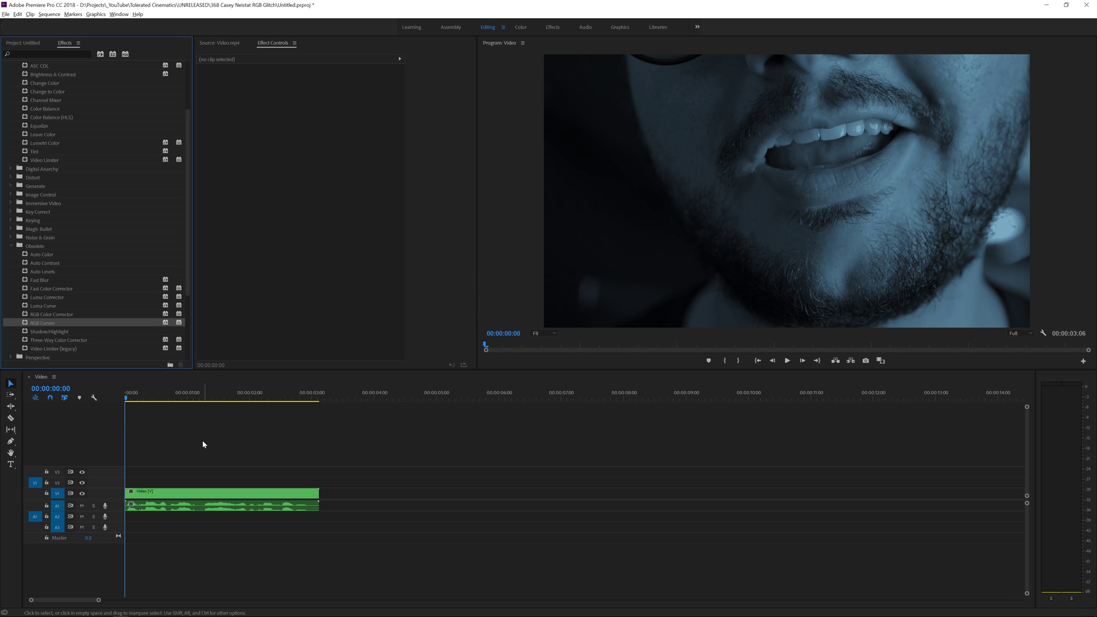
Step: Apply the Channel Mixer effect from Color Correction to the nested Video clip on V1
left_click(174, 490)
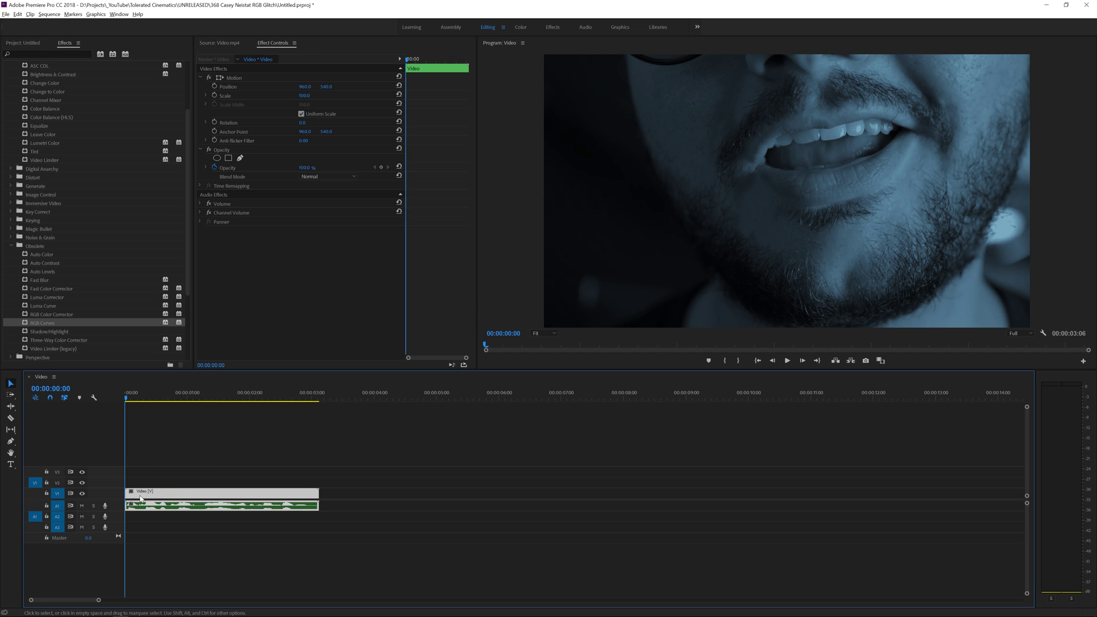
scroll(44, 121, "up", 3)
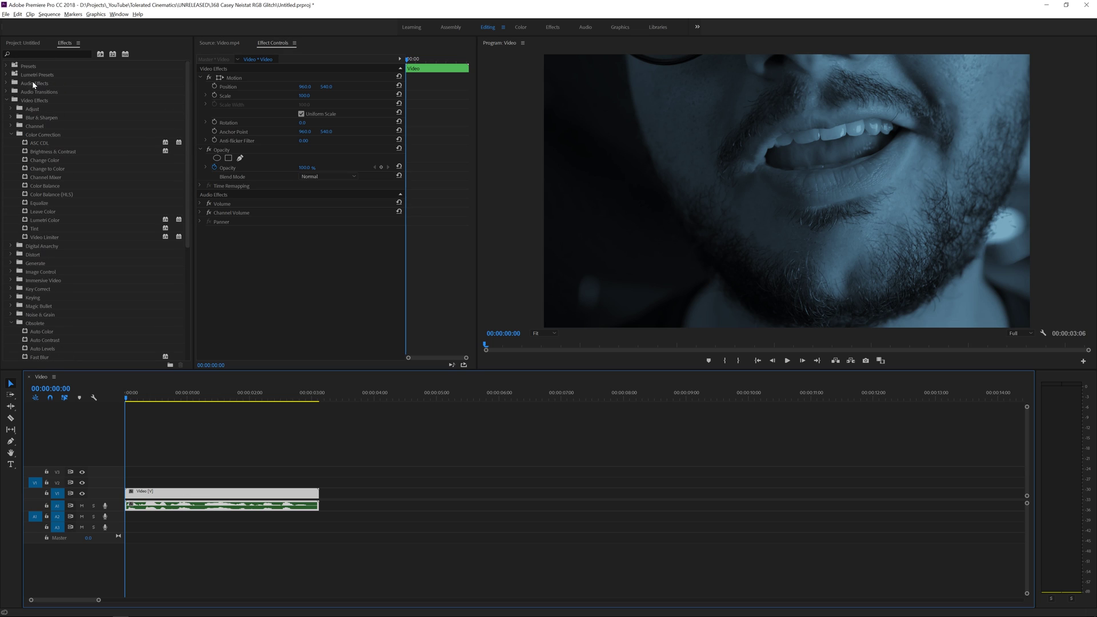
left_click(83, 203)
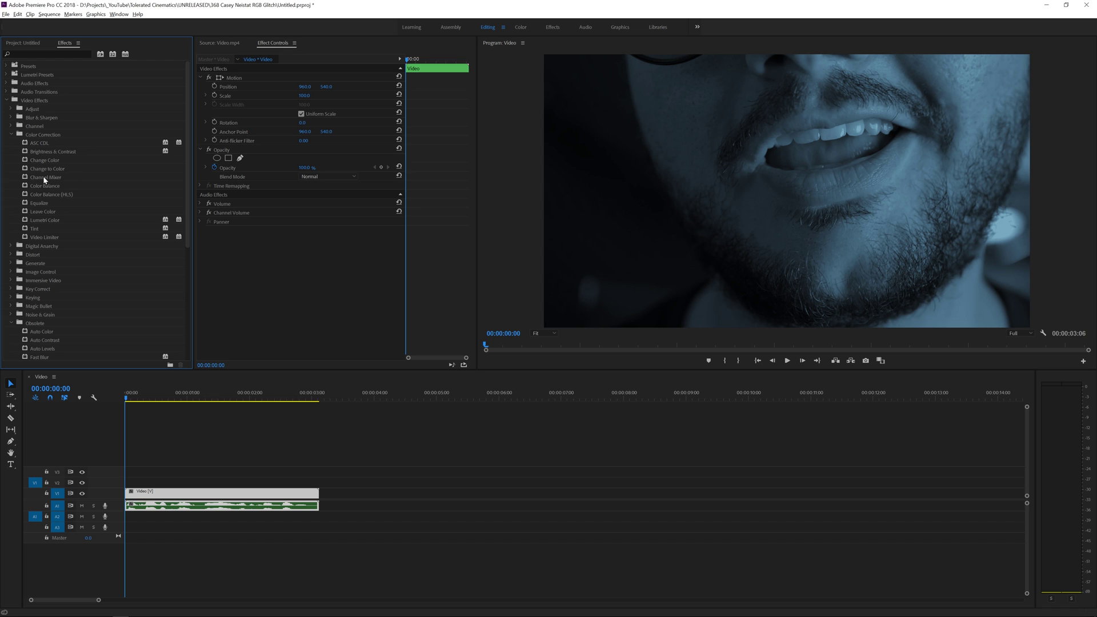
left_click_drag(43, 177, 178, 490)
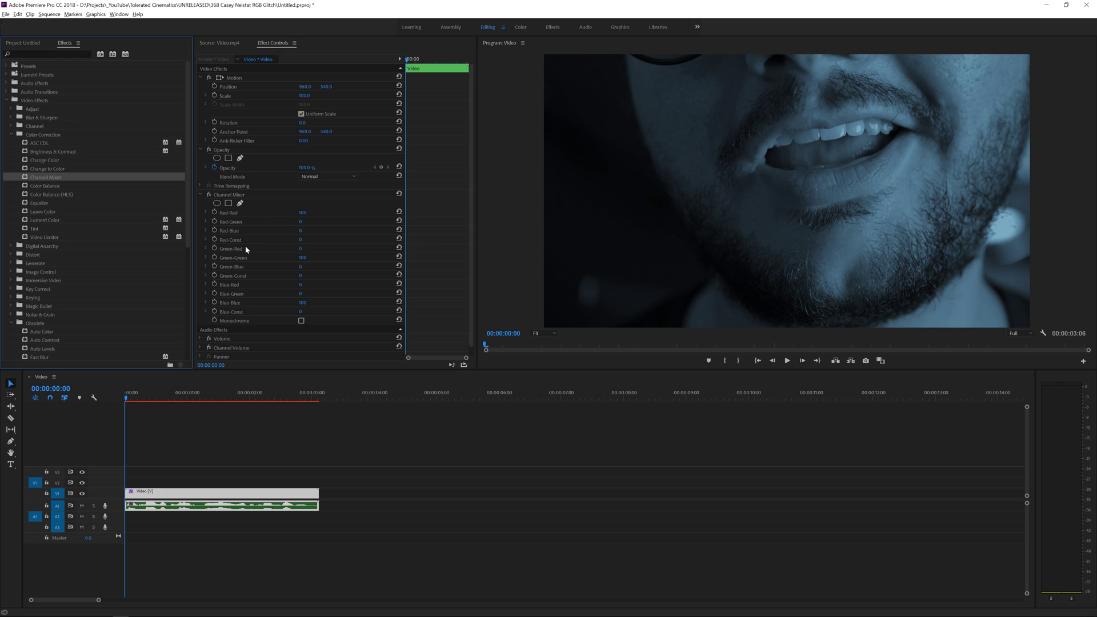
Step: Set the Channel Mixer's Blue-Blue and Green-Green values to 0 so the nested clip keeps only its red channel
left_click(302, 302)
type("0")
key("Return")
left_click(302, 258)
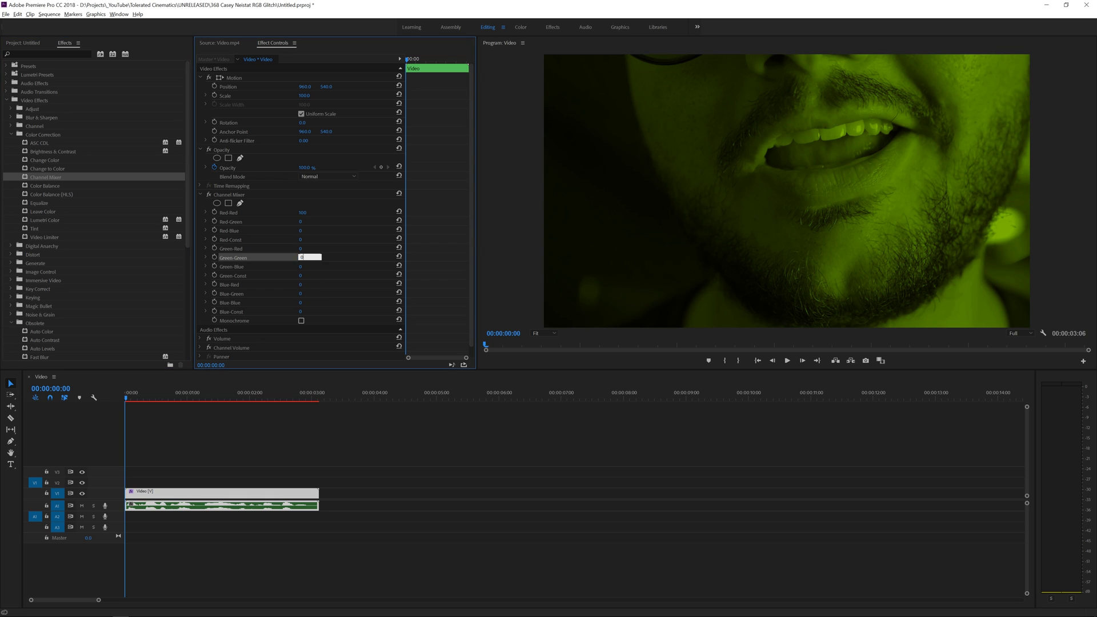
type("0")
key("Return")
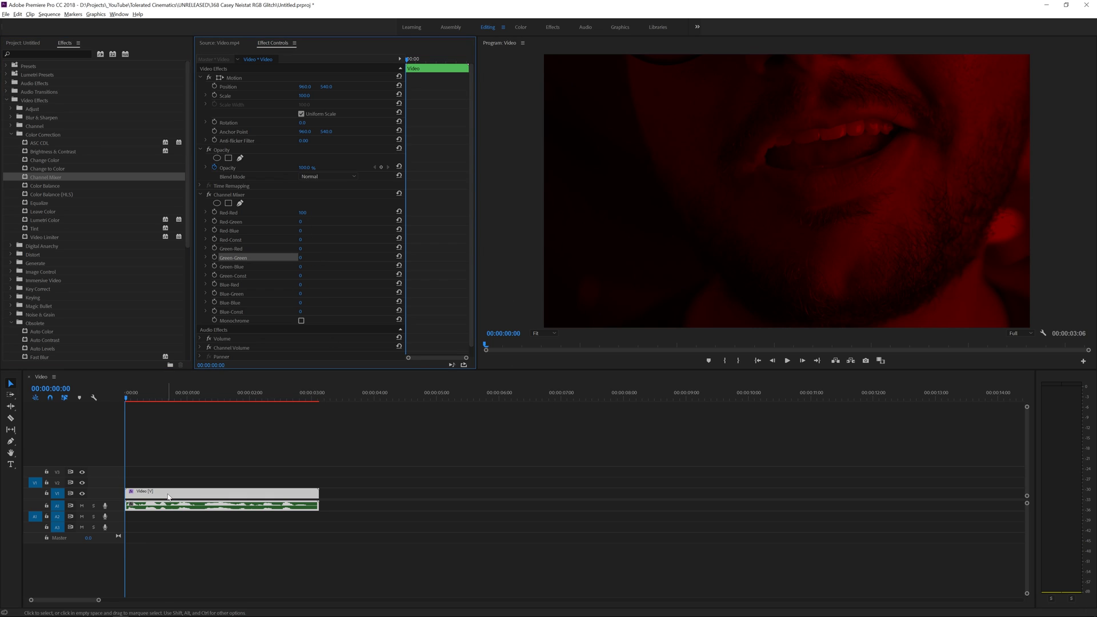
Step: Duplicate the red nested clip onto V2 and set the copy's Channel Mixer to Red-Red 0 and Green-Green 100
left_click_drag(169, 497, 168, 482)
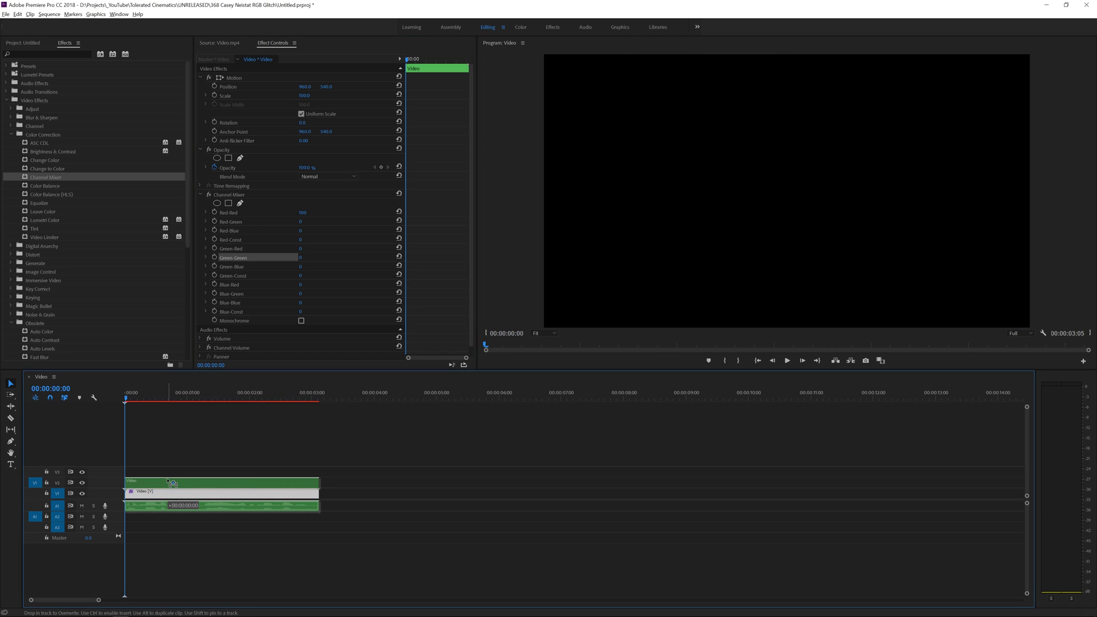
left_click(169, 493)
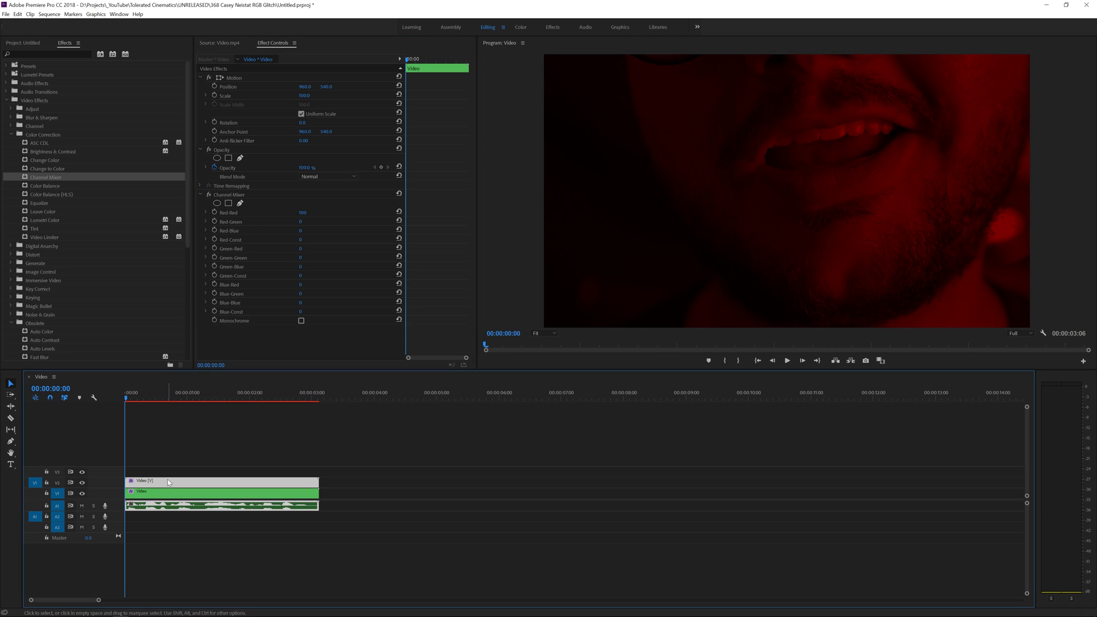
left_click(303, 215)
type("0")
key("Return")
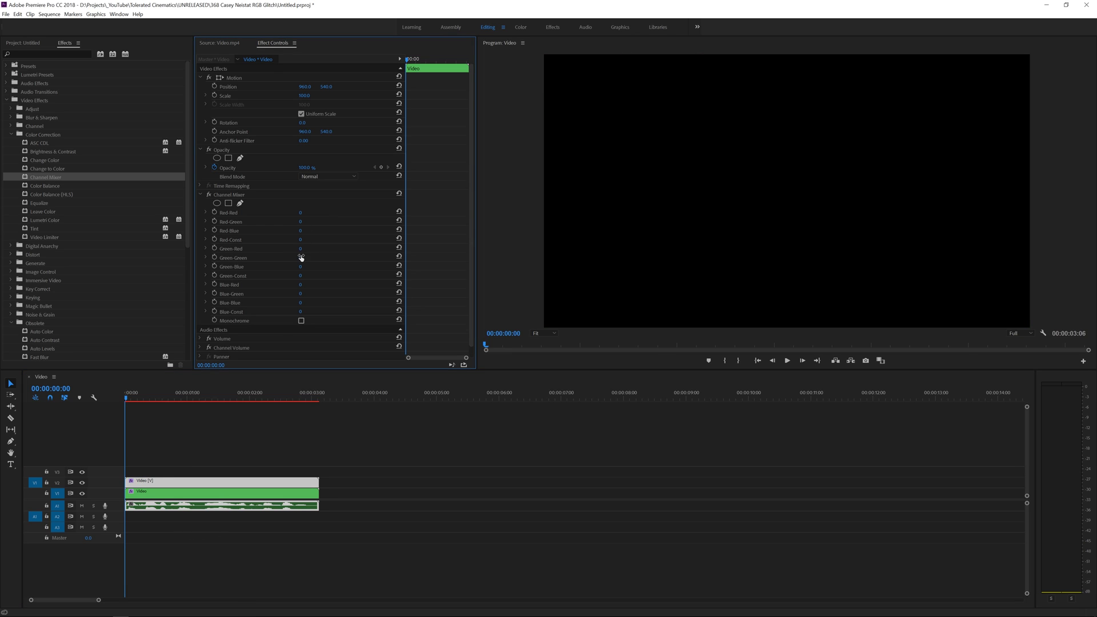
left_click(311, 257)
type("100")
key("Return")
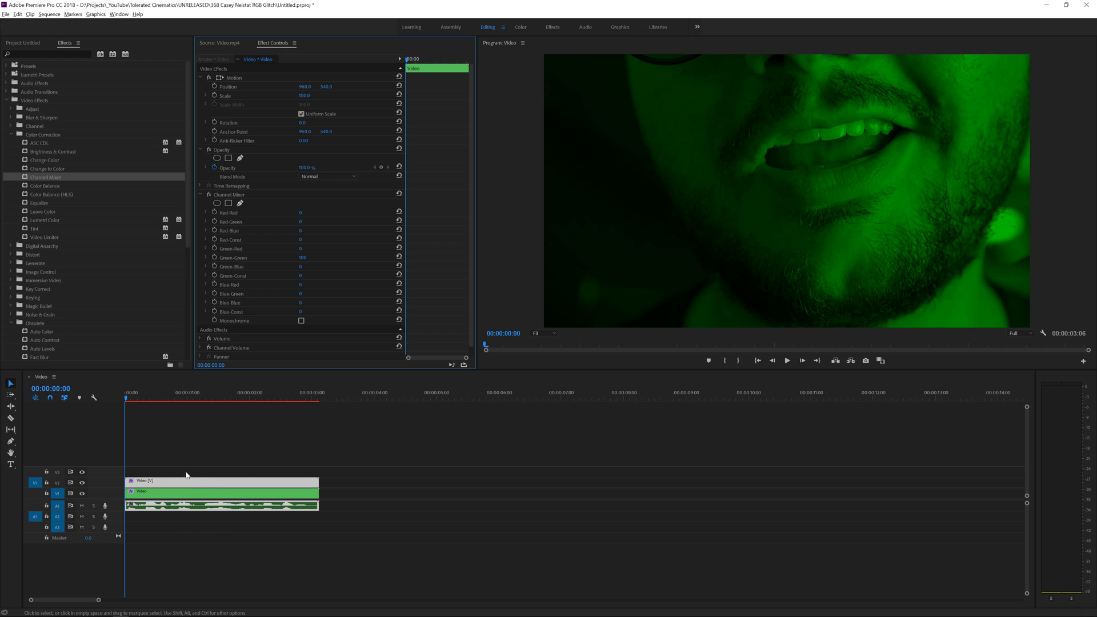
Step: Duplicate the green nested clip onto V3 and set the copy's Channel Mixer to Green-Green 0 and Blue-Blue 100
left_click_drag(177, 483, 179, 472)
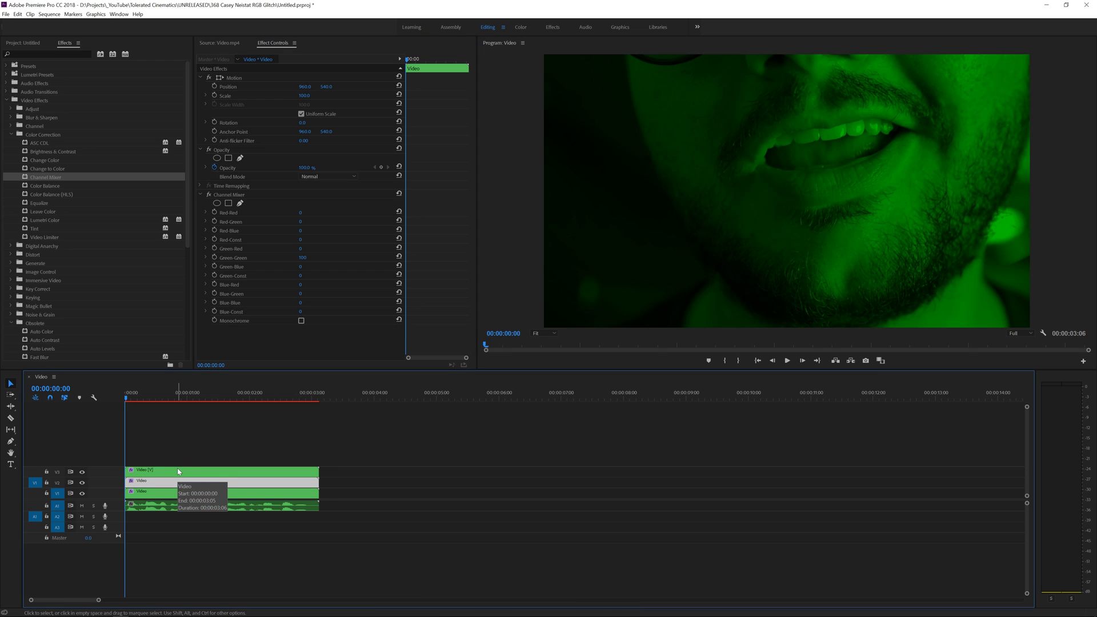
left_click(178, 472)
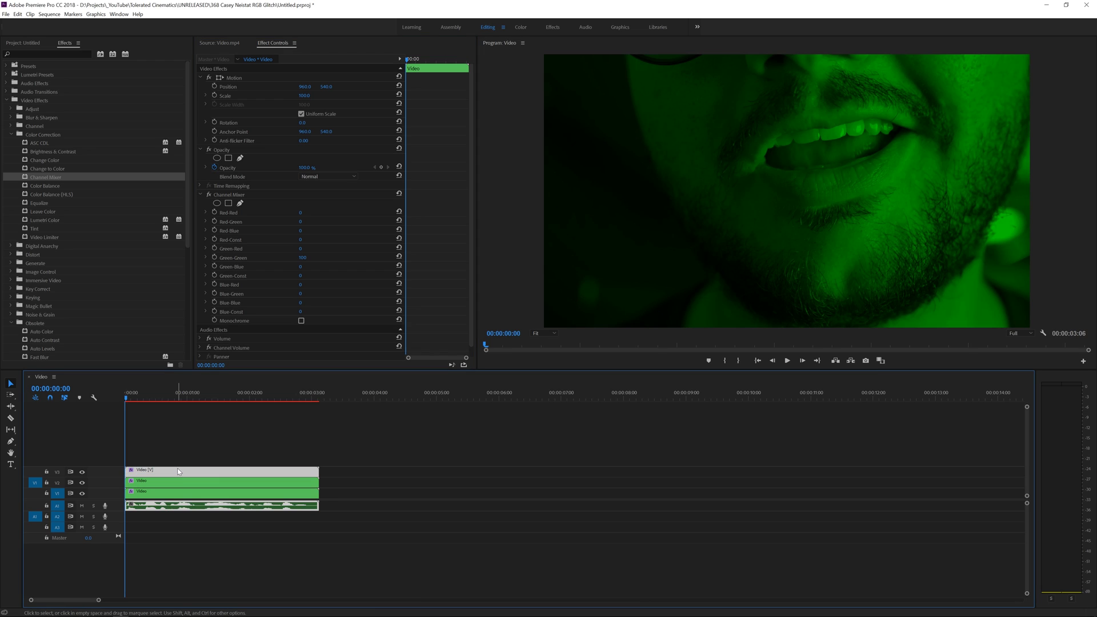
left_click(303, 257)
type("0")
key("Return")
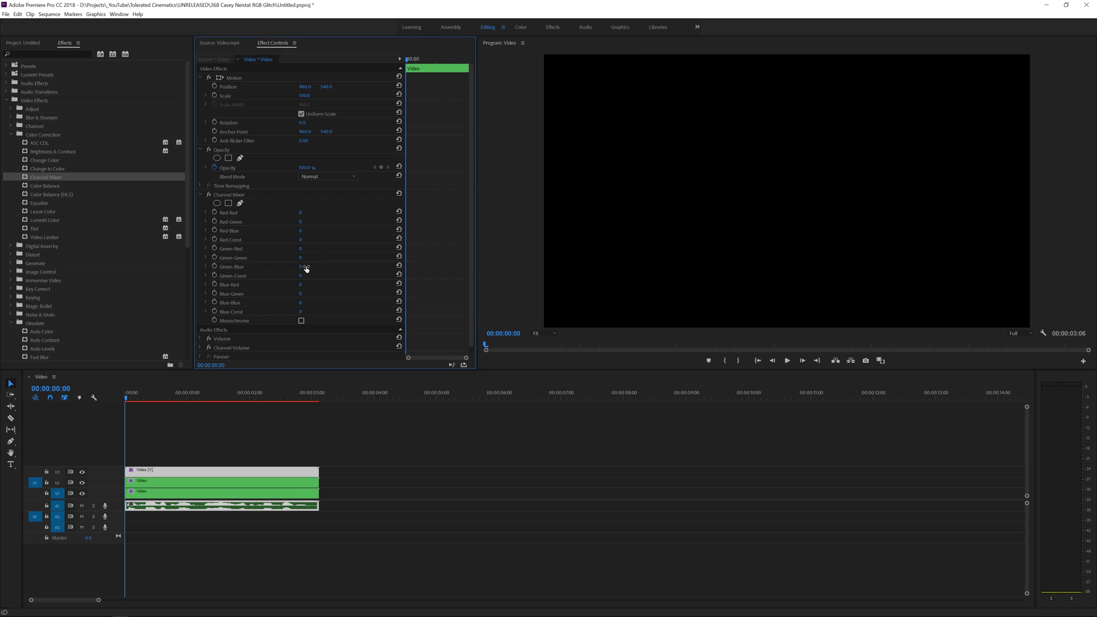
left_click(301, 302)
type("100")
key("Return")
left_click(223, 454)
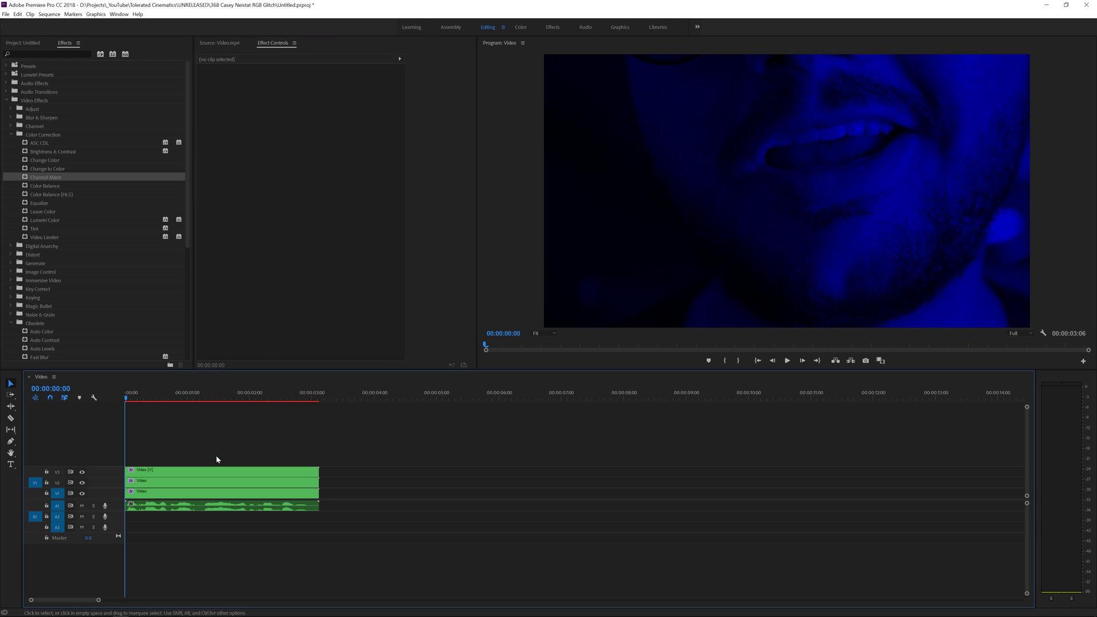
Step: Set the blend mode of the nested clips on V3 and V2 to Lighten
left_click(203, 474)
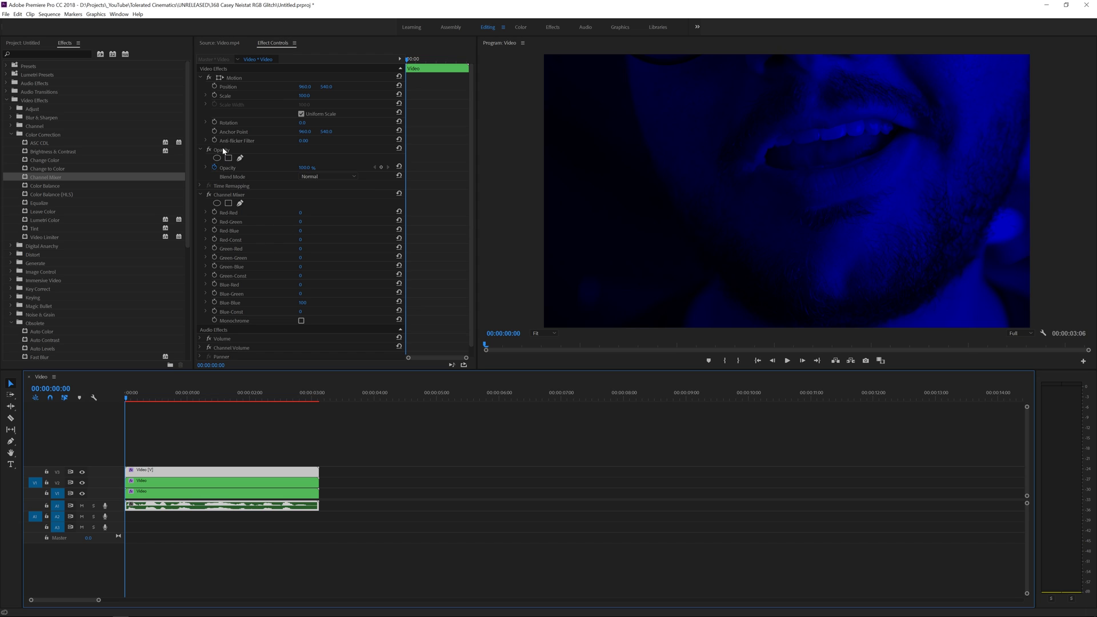
left_click(309, 177)
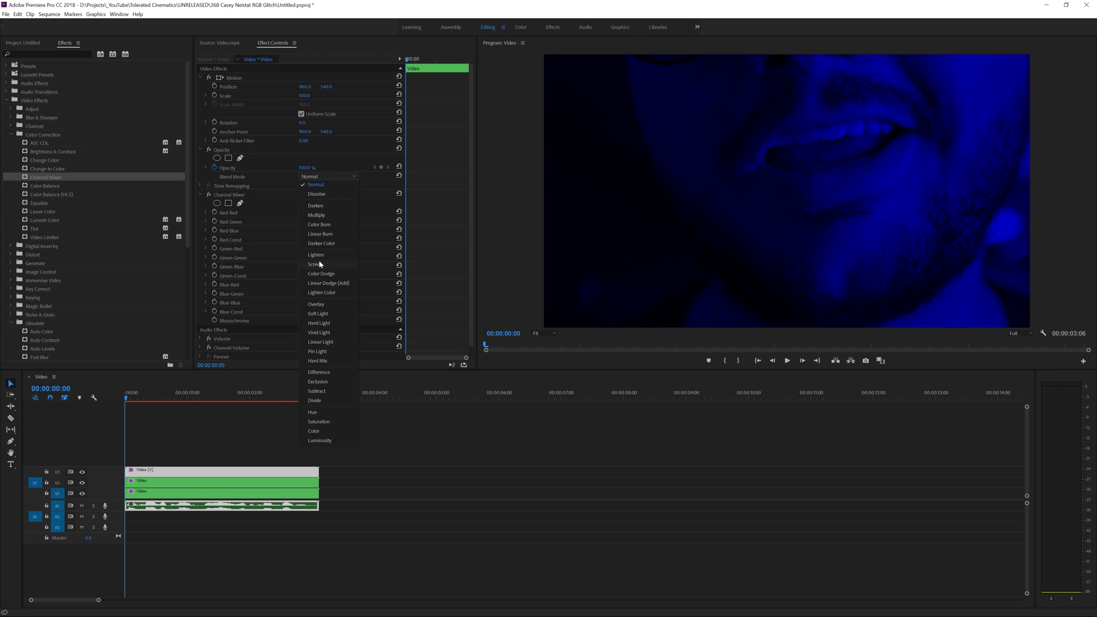
left_click(321, 254)
left_click(216, 485)
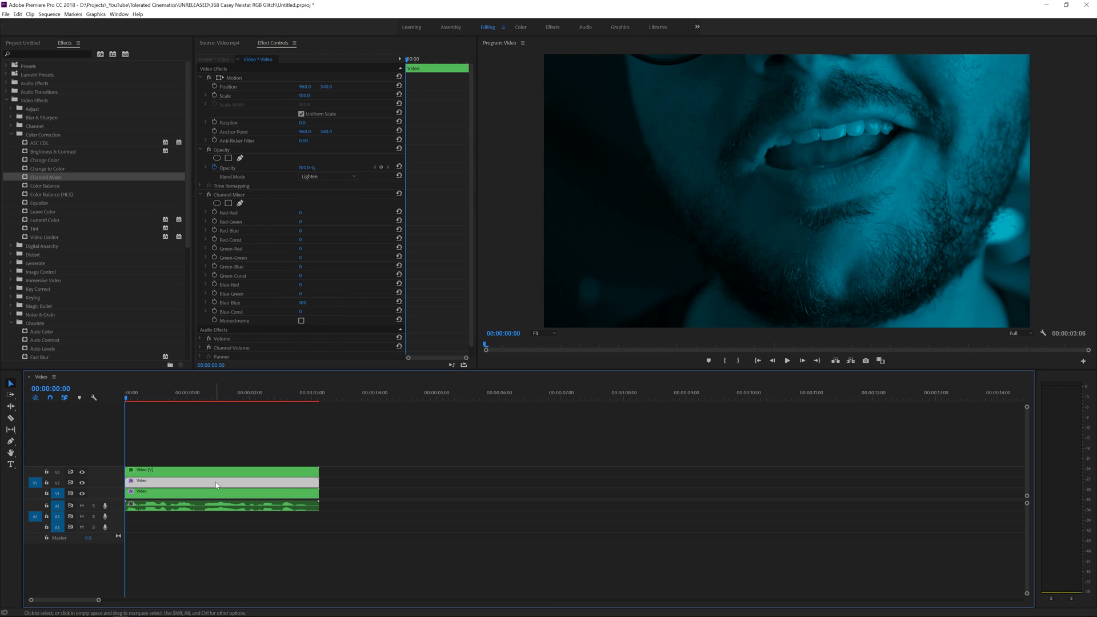
left_click(337, 176)
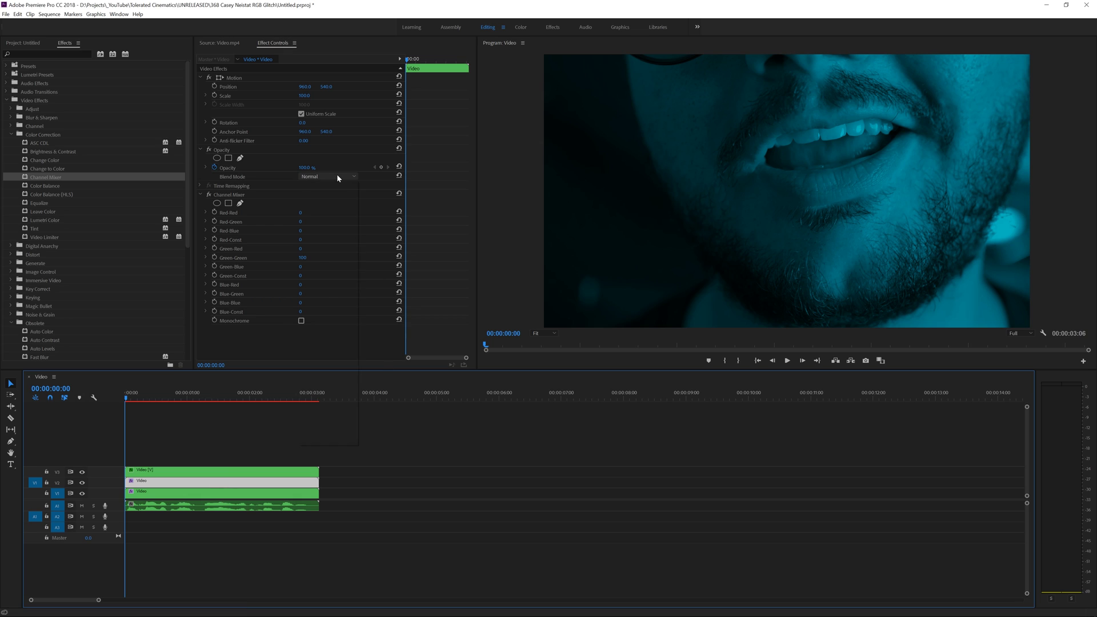
left_click(323, 254)
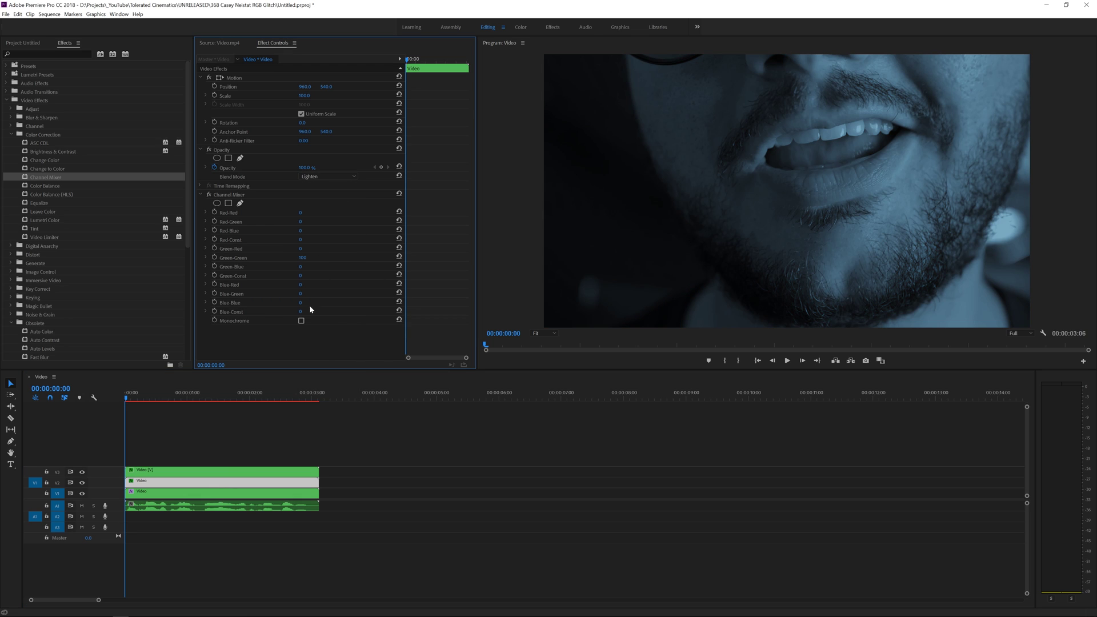
left_click(249, 438)
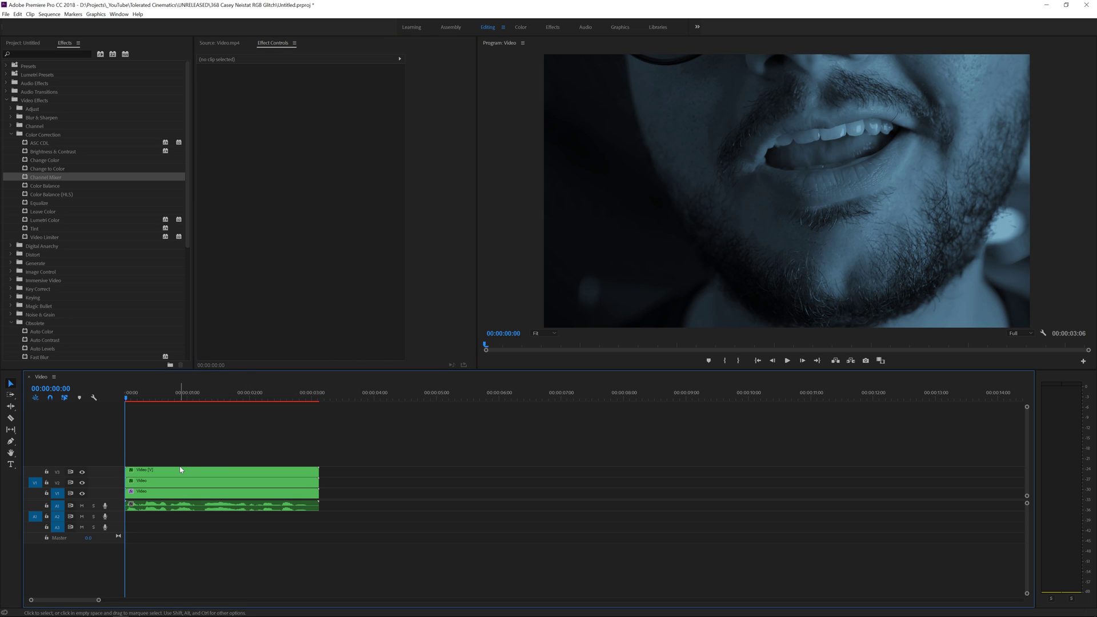
Step: Play a short preview, return near the clip's start, and shift the blue V3 layer horizontally to a Position X of about 906
key("space")
key("space")
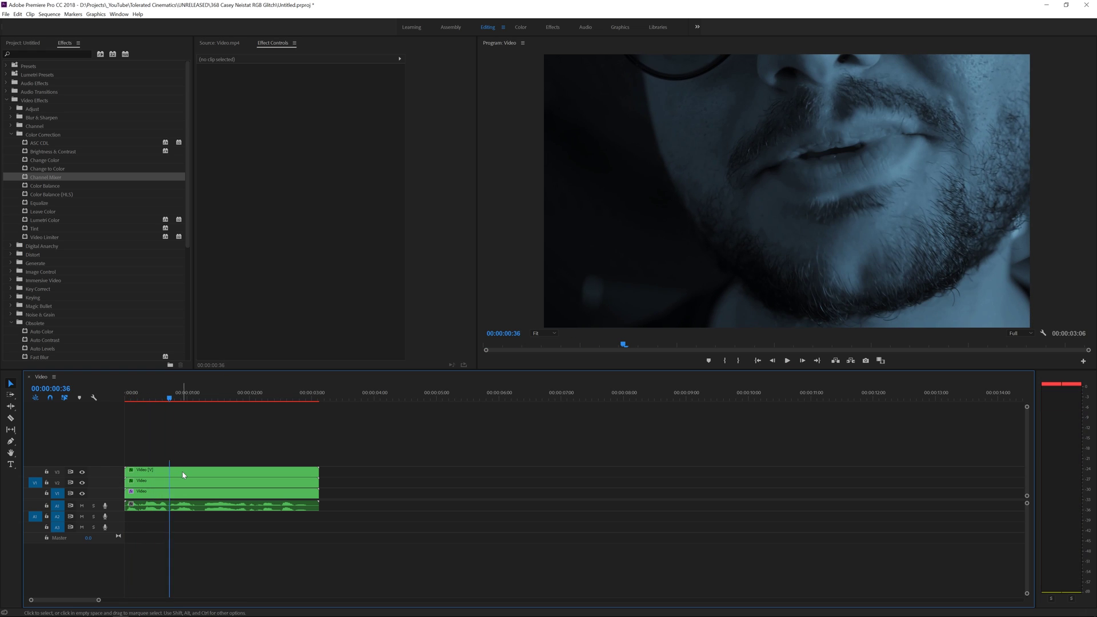
left_click(185, 474)
left_click_drag(169, 399, 130, 399)
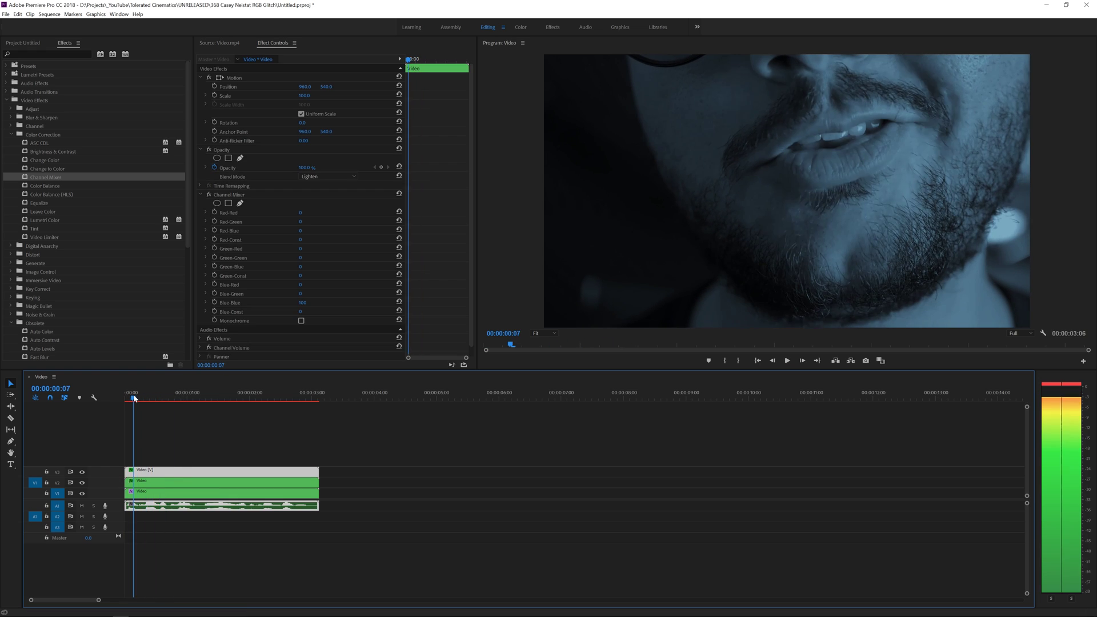
left_click(303, 95)
left_click_drag(304, 87, 281, 87)
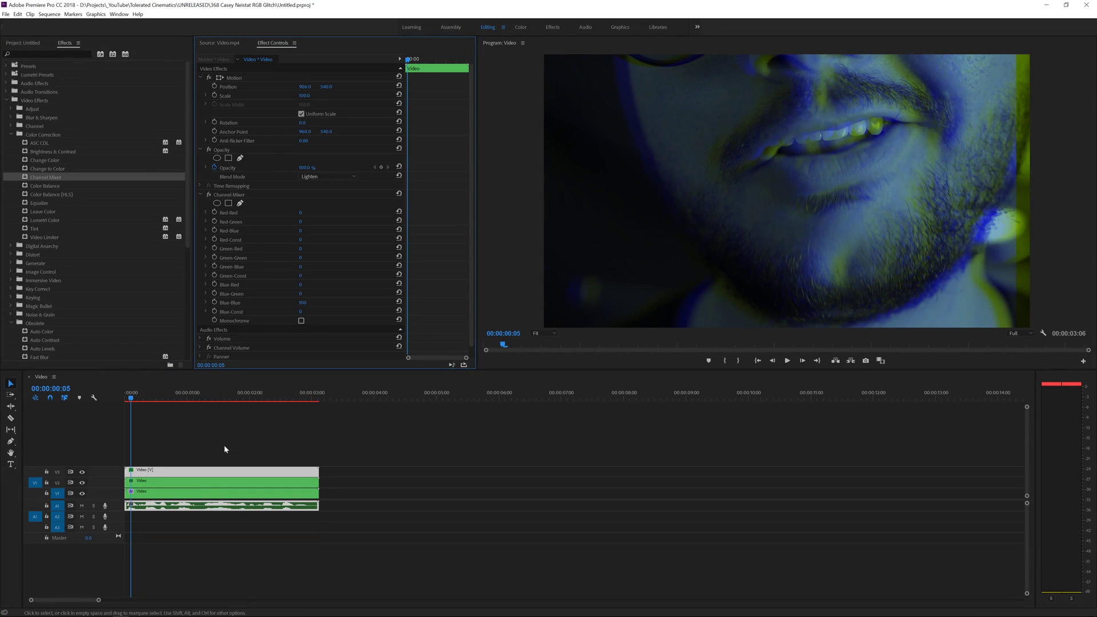
Step: Offset the green V2 layer to a Position X of about 939 and the red V1 layer to about 971
left_click(204, 483)
left_click(302, 87)
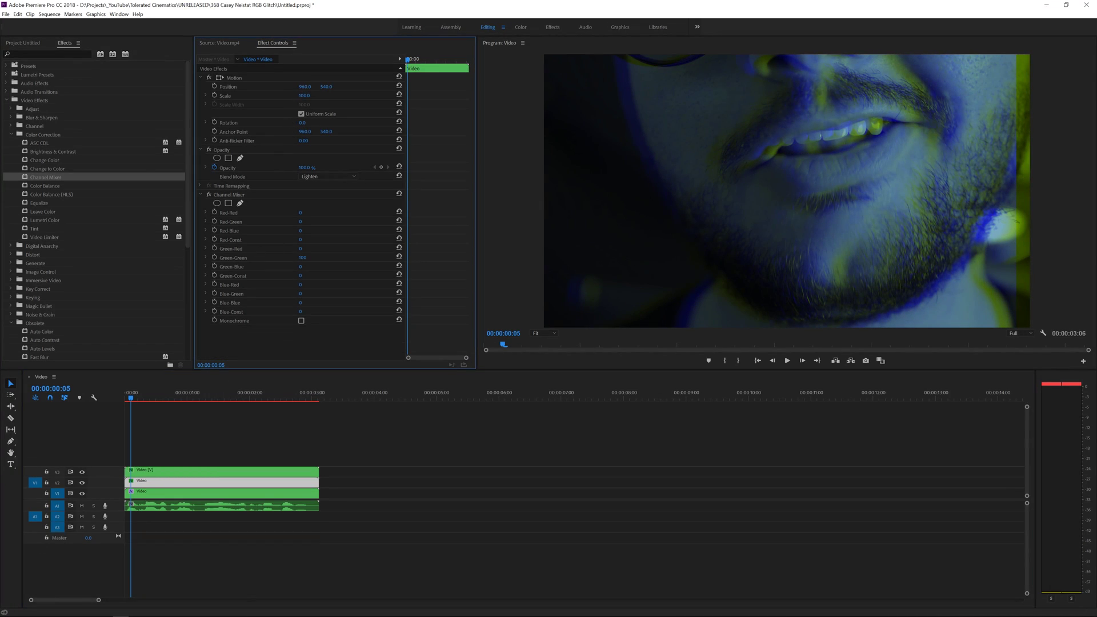
left_click_drag(301, 87, 287, 87)
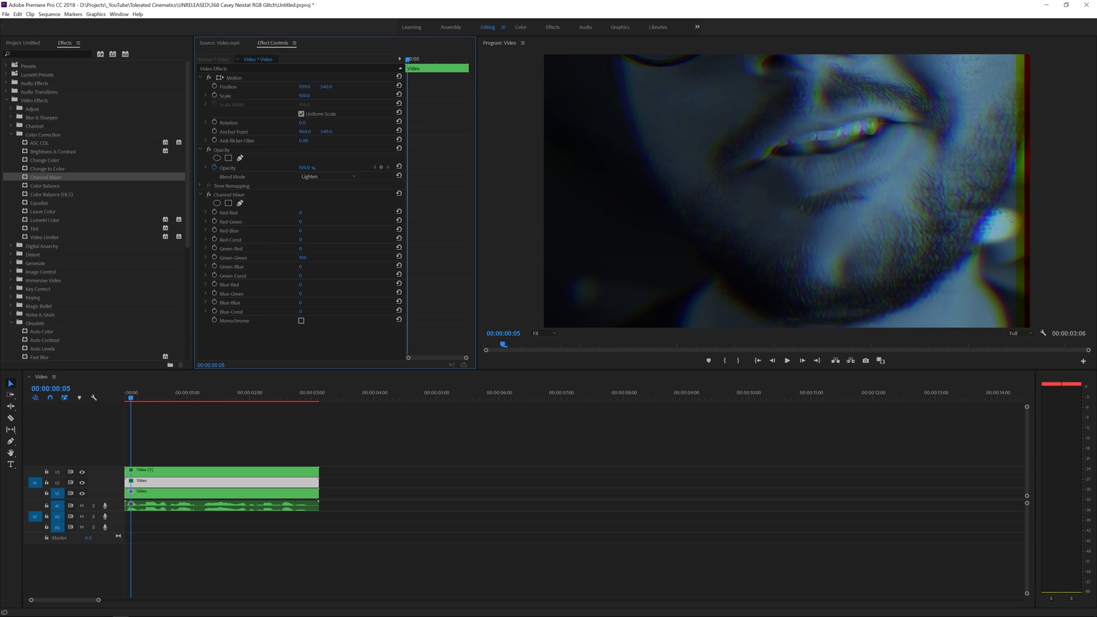
left_click(141, 493)
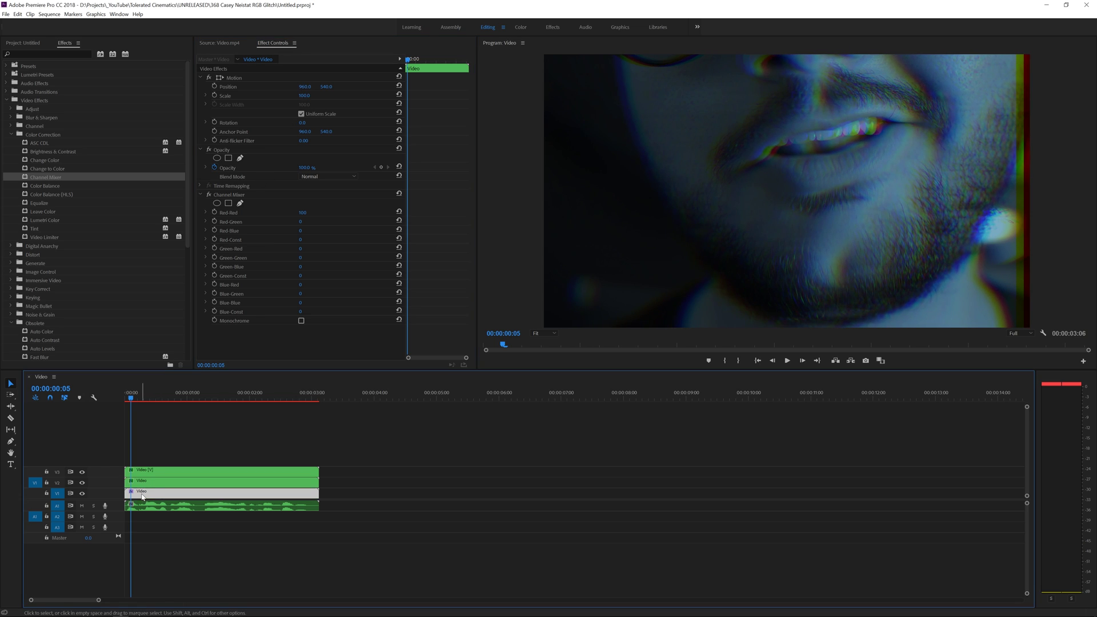
mouse_move(305, 87)
left_mouse_down()
mouse_move(323, 87)
mouse_move(298, 86)
left_mouse_up()
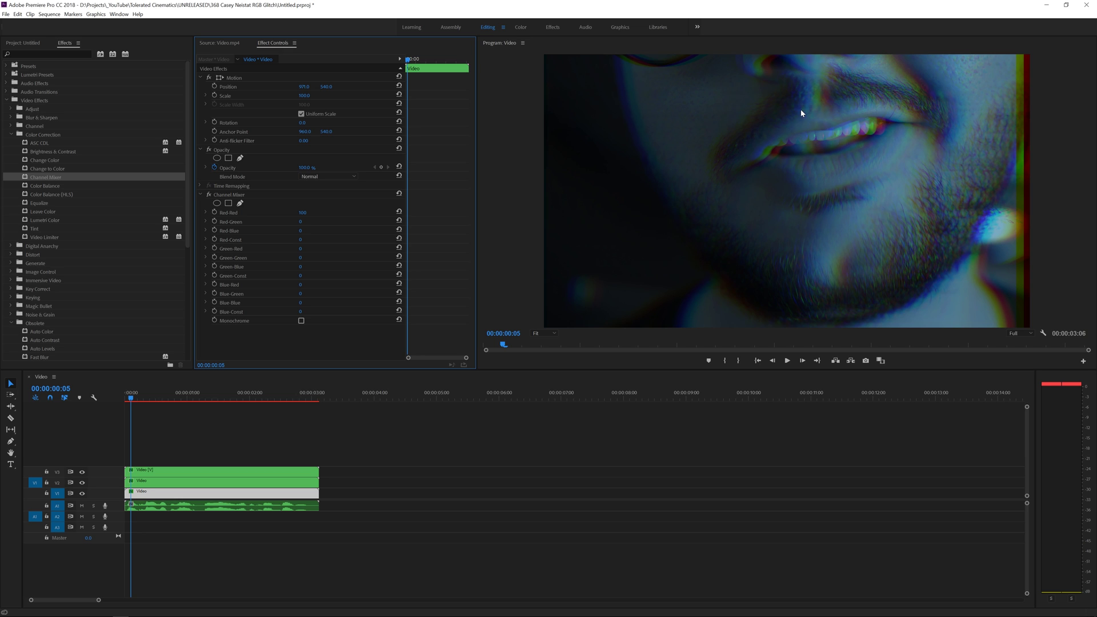
Step: Play the sequence from the start to review the offset colour channels
left_click(213, 433)
key("space")
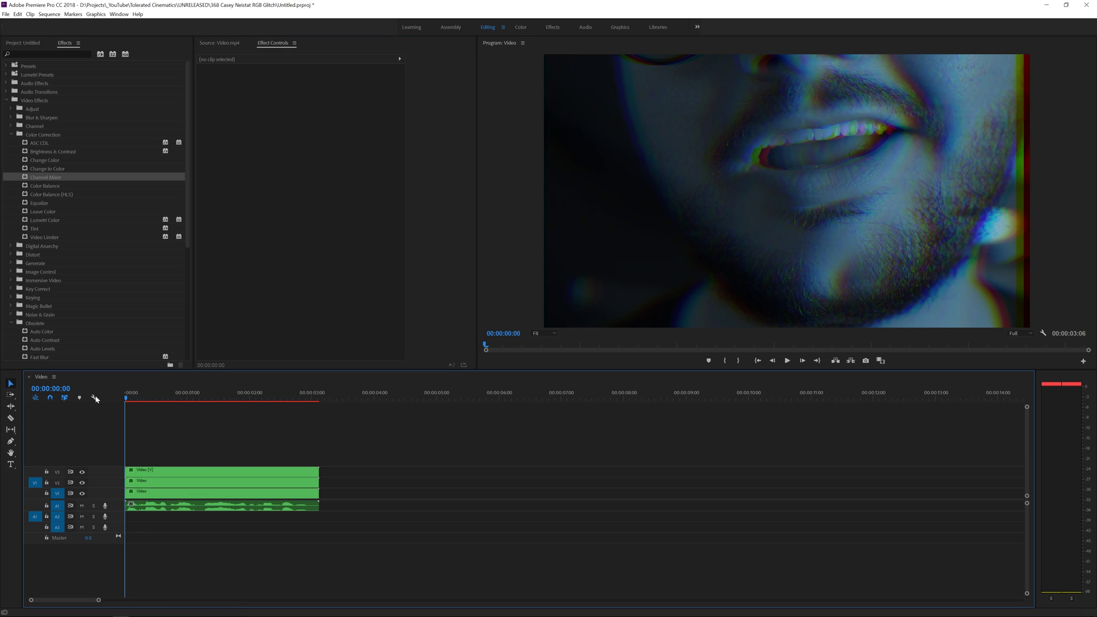
key("space")
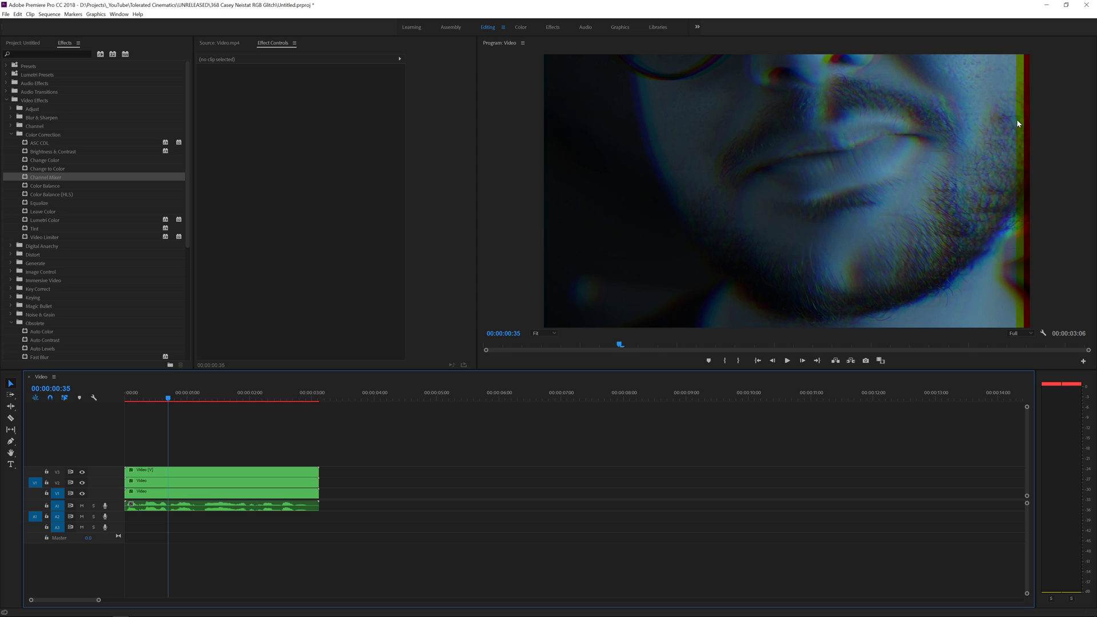
Step: Search the effects for "transf" and locate the Transform effect under Distort
left_click(46, 53)
type("trab")
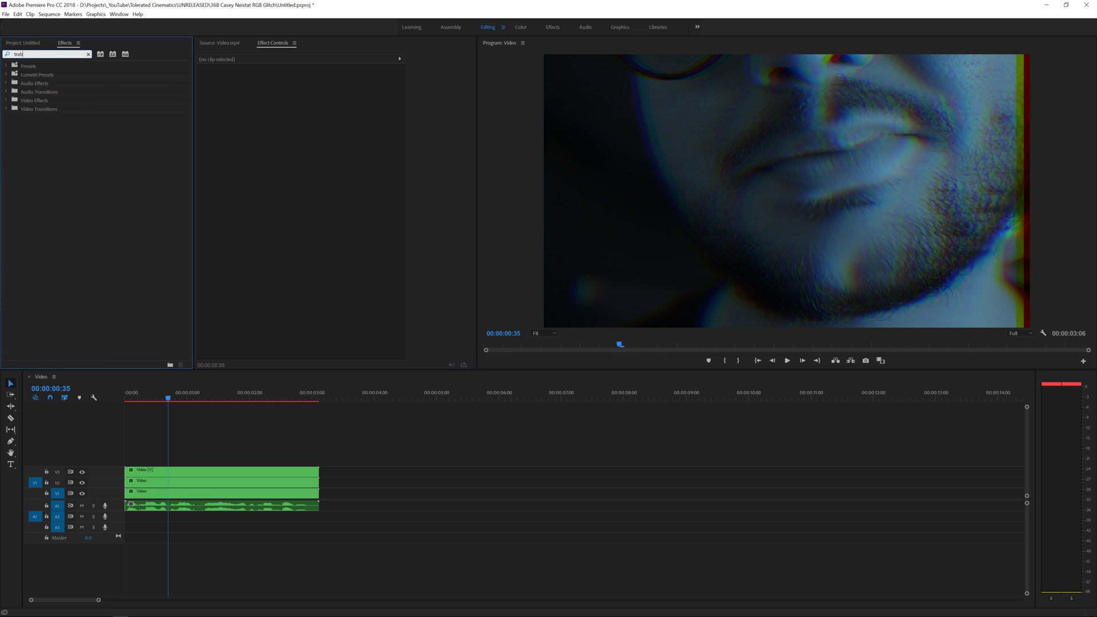
type("s")
key("BackSpace")
key("BackSpace")
type("ns")
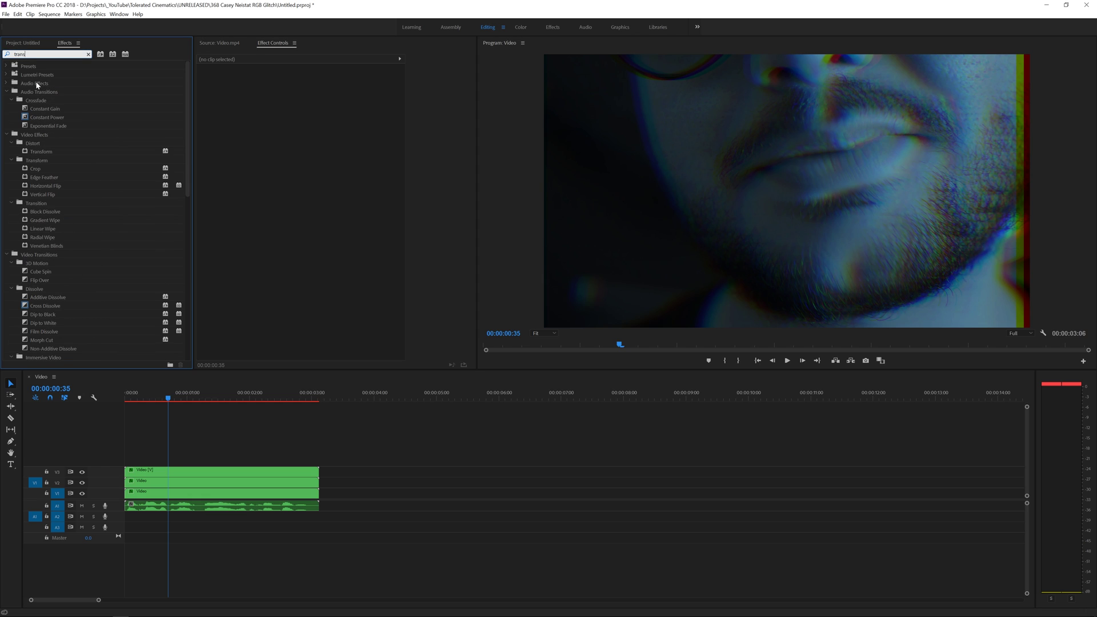
type("f")
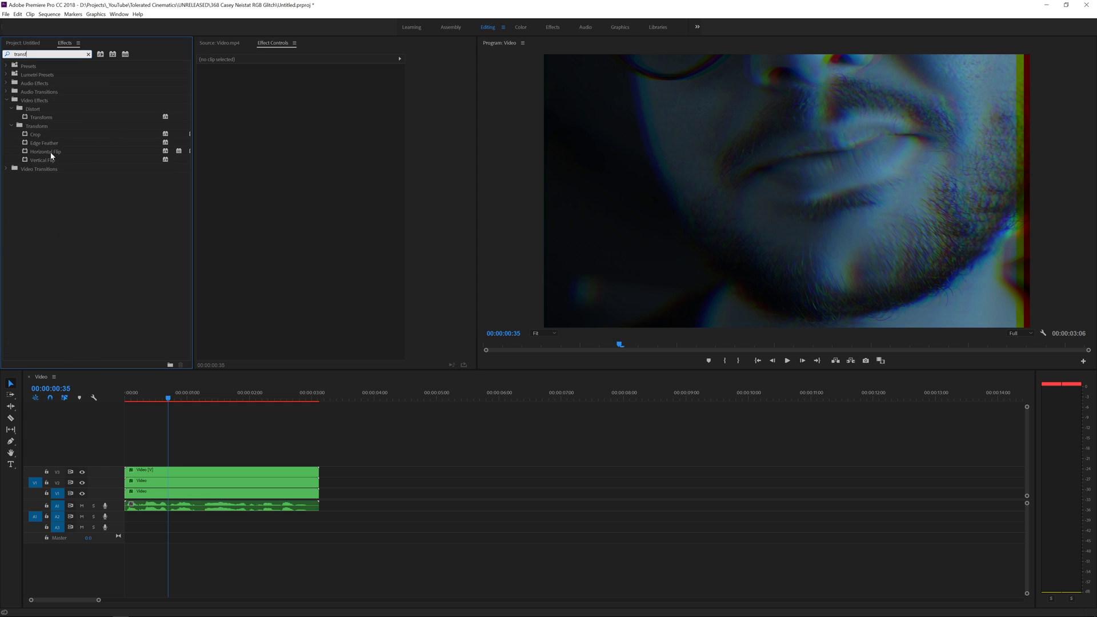
mouse_move(36, 116)
left_mouse_down()
mouse_move(247, 242)
mouse_move(169, 480)
mouse_move(131, 342)
mouse_move(43, 118)
left_mouse_up()
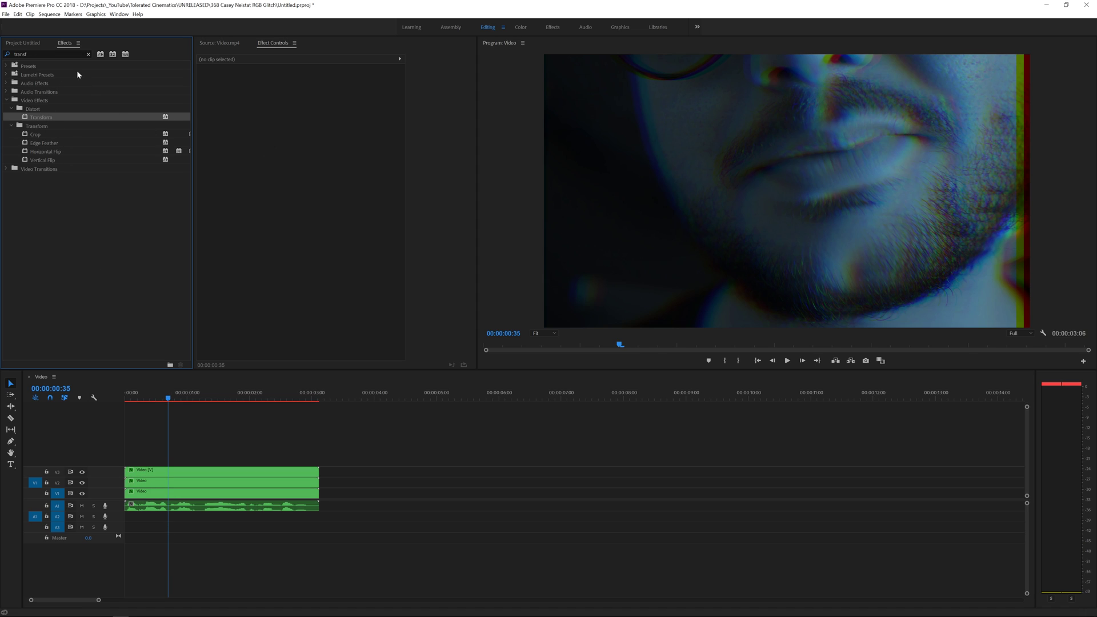
Step: Create an adjustment layer, place it on V4 above the nested clips, and trim its end to match theirs
left_click(30, 45)
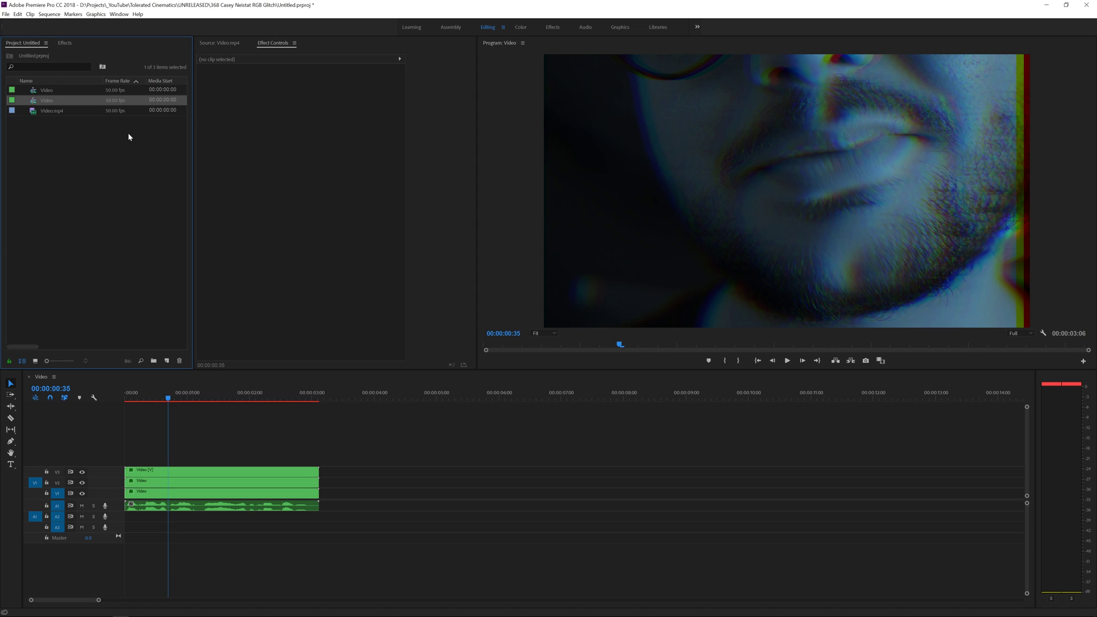
left_click(166, 361)
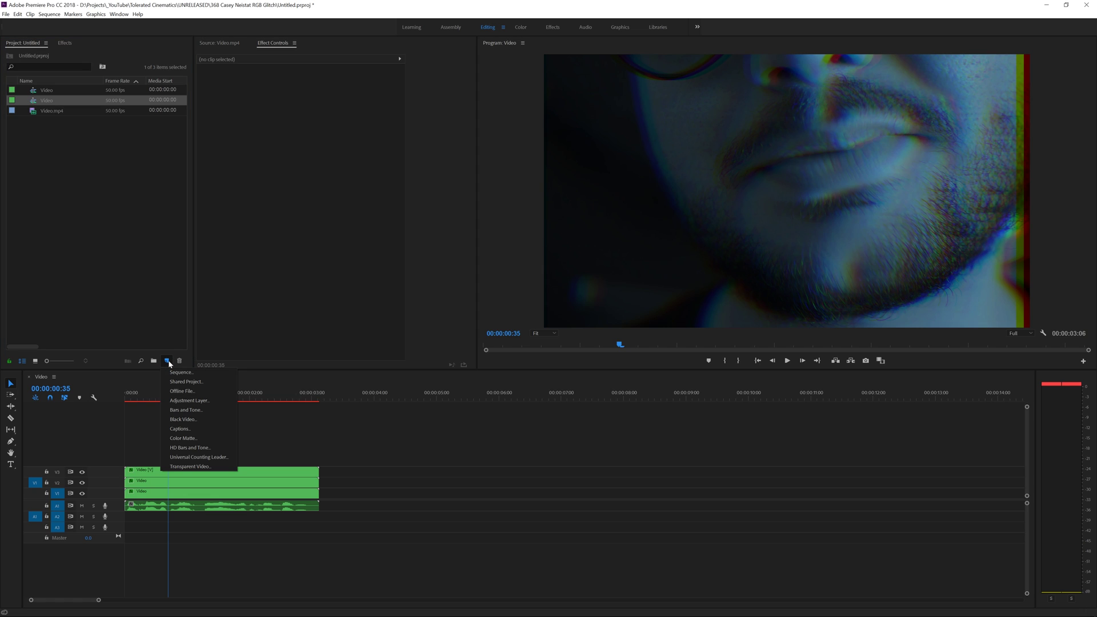
left_click(189, 400)
left_click(560, 343)
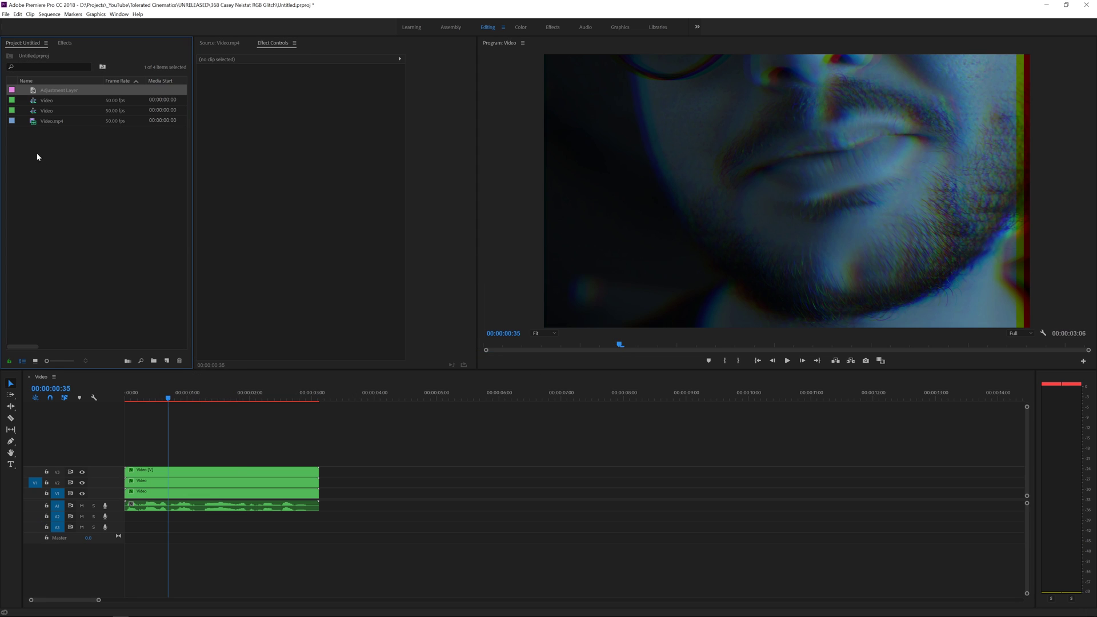
left_click_drag(32, 93, 120, 463)
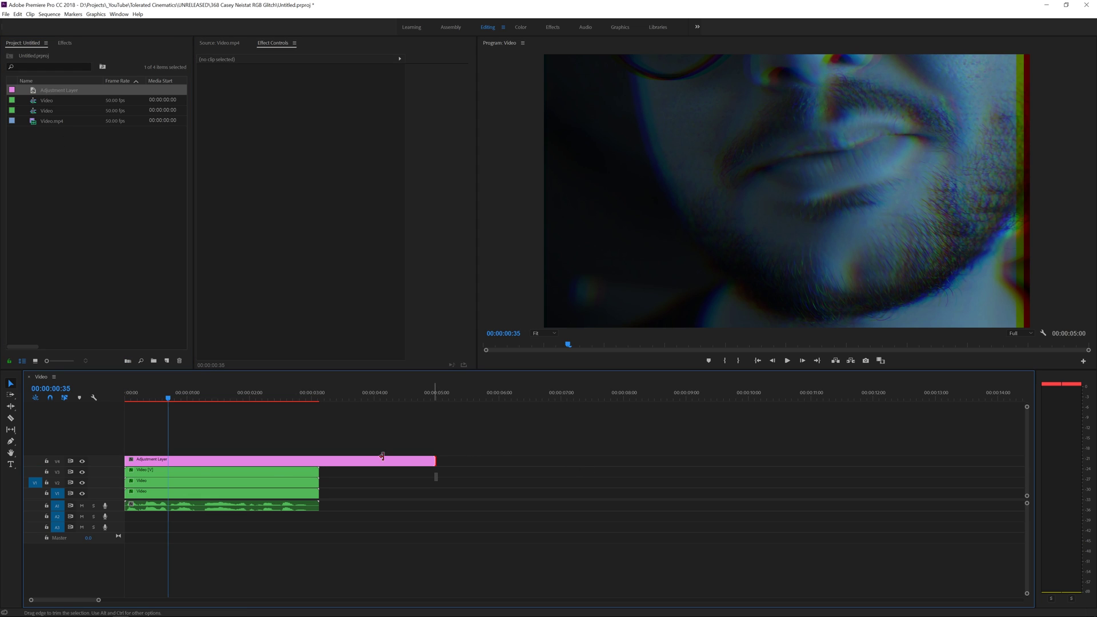
left_click_drag(435, 460, 318, 460)
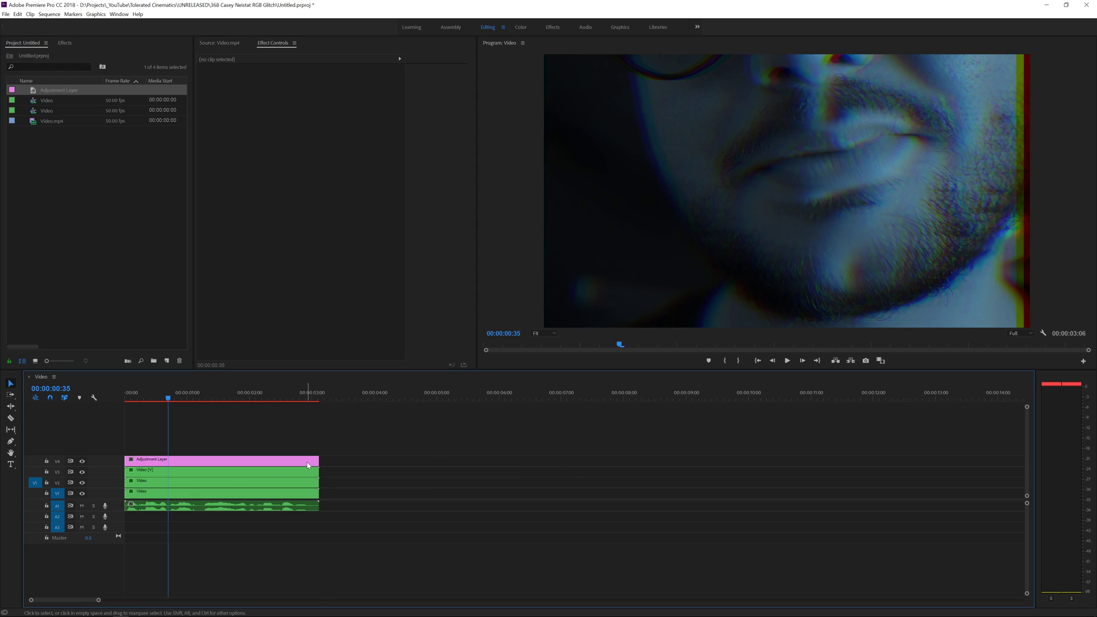
Step: Apply the Transform effect to the adjustment layer and set the effect's Scale to 110
left_click(307, 464)
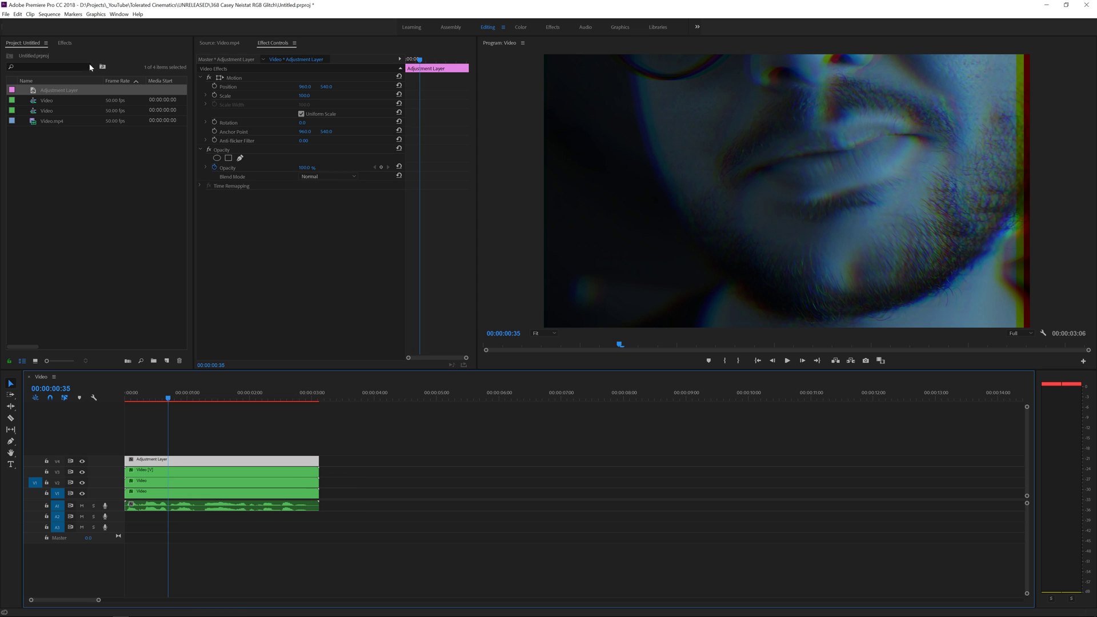
left_click(64, 43)
left_click_drag(39, 117, 183, 462)
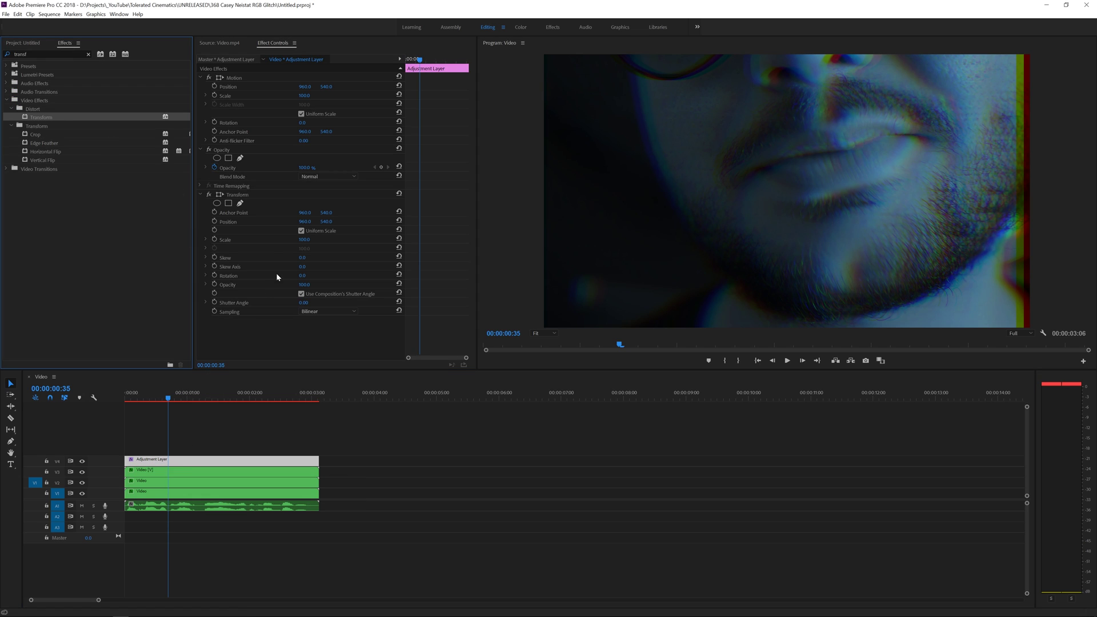
left_click(303, 240)
type("105")
key("Return")
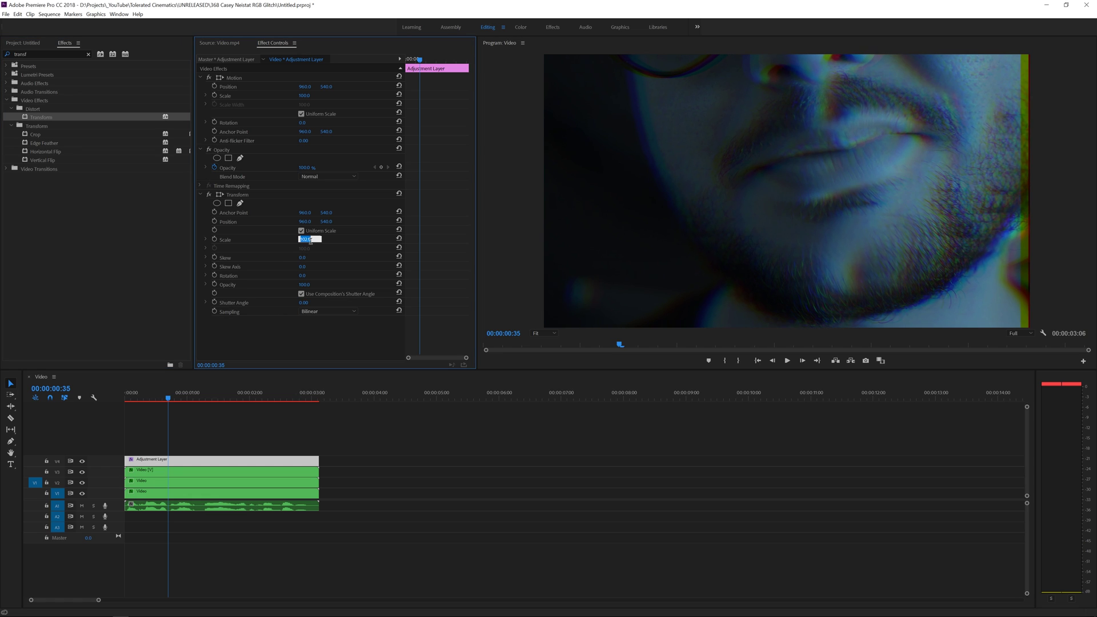
type("110")
key("Return")
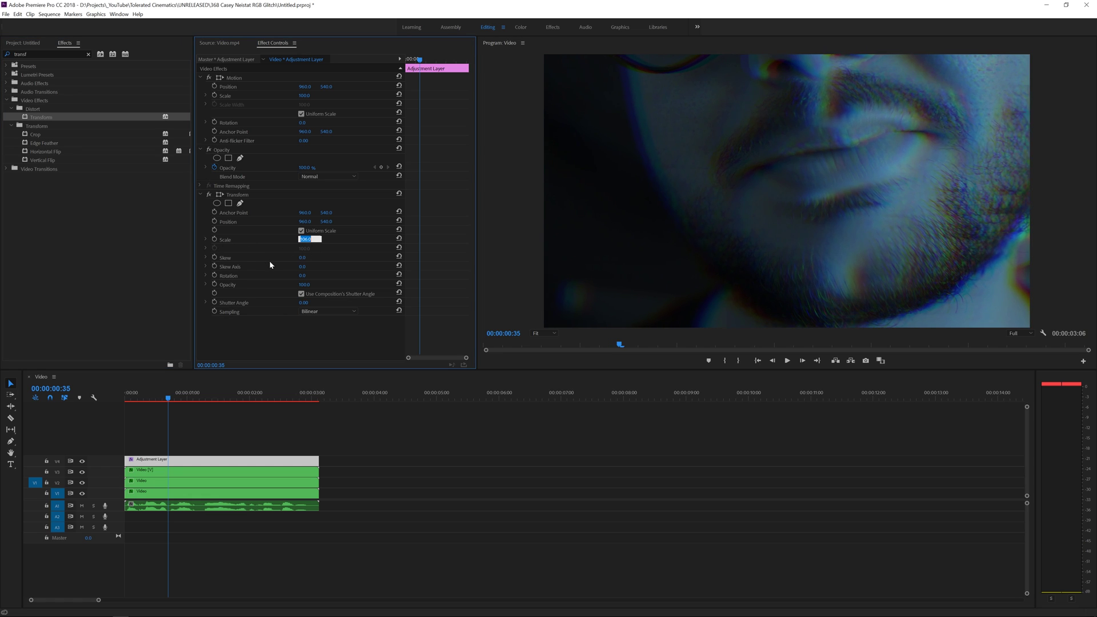
Step: Render the sequence's video previews and scrub through the rendered glitch effect
left_click(518, 441)
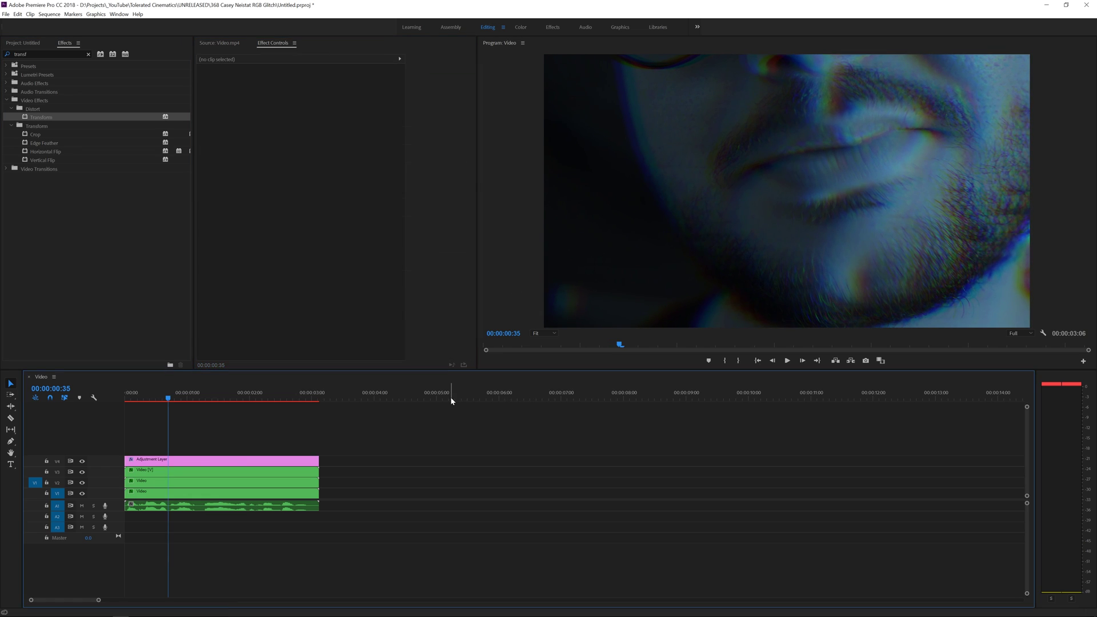
key("Return")
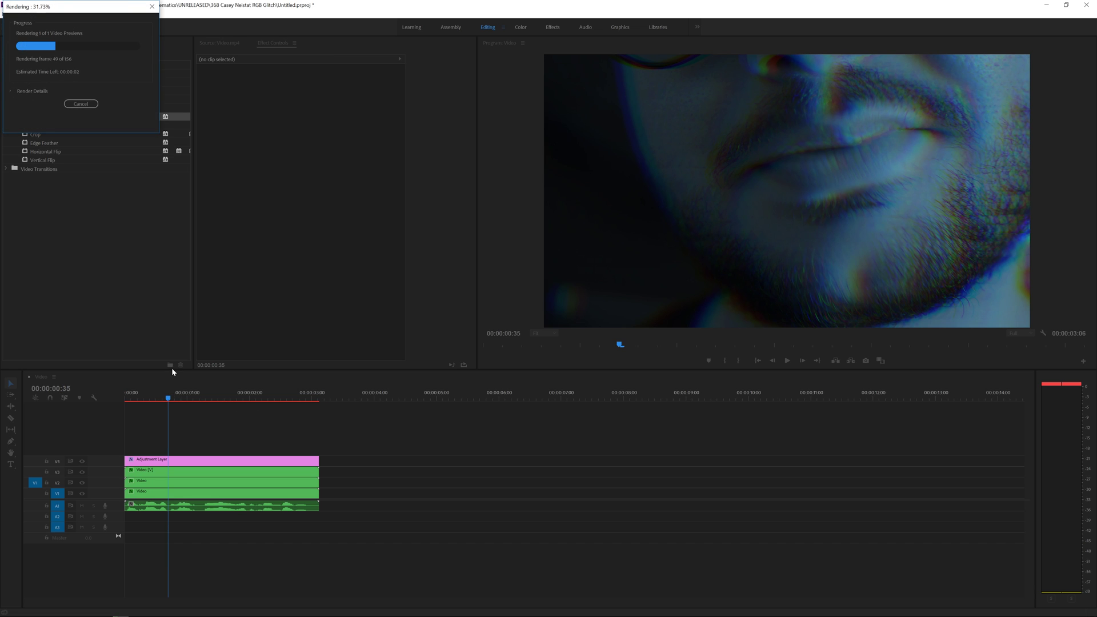
left_click_drag(232, 401, 174, 403)
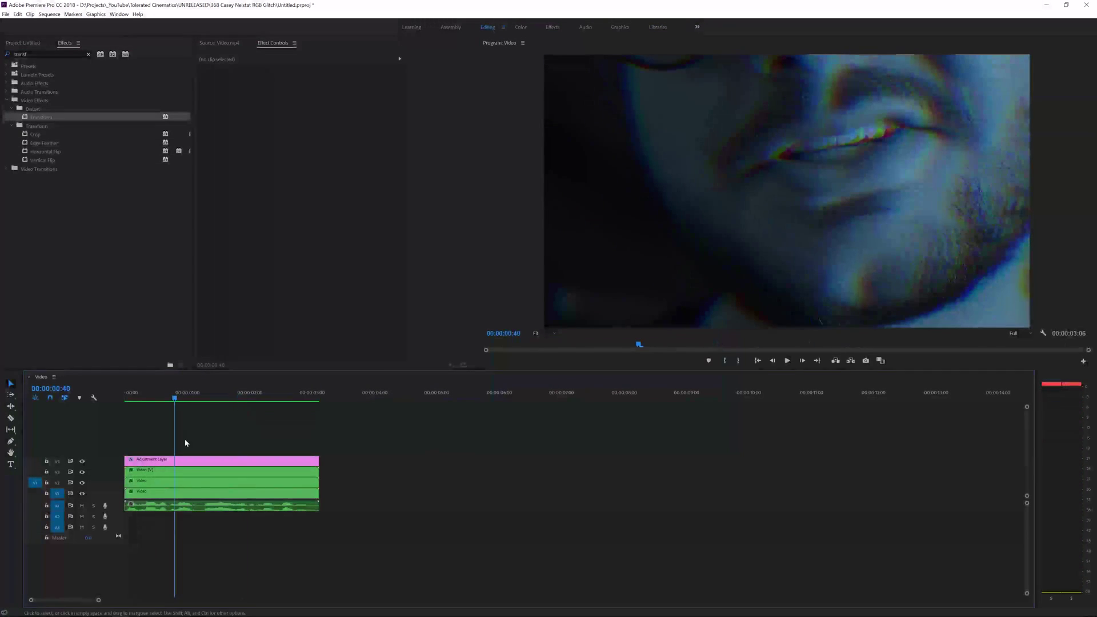
Step: Keyframe the V3 clip's Position, keeping its offset at 00:00:00:40 and resetting it to default at 00:00:00:34 and 00:00:00:44, and preview the result
left_click(174, 470)
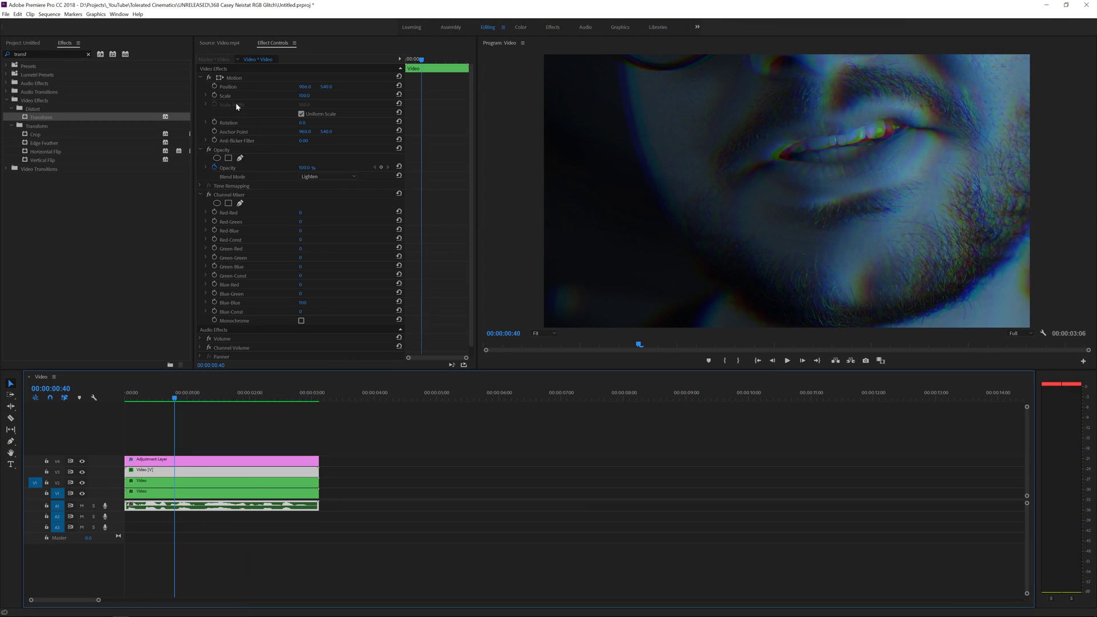
left_click(215, 87)
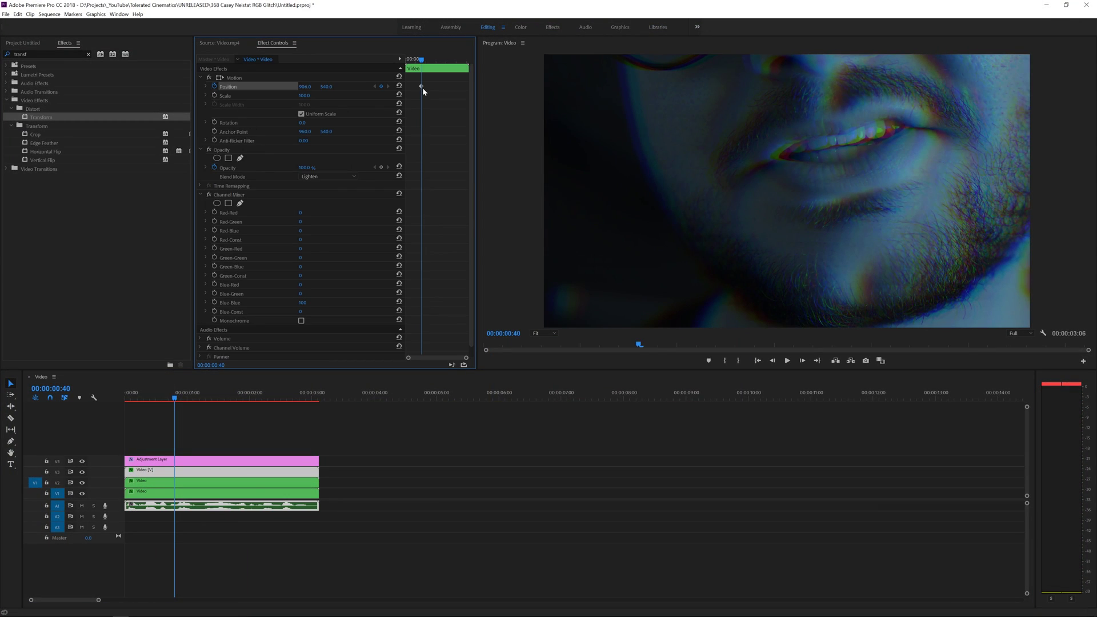
left_click_drag(423, 58, 419, 58)
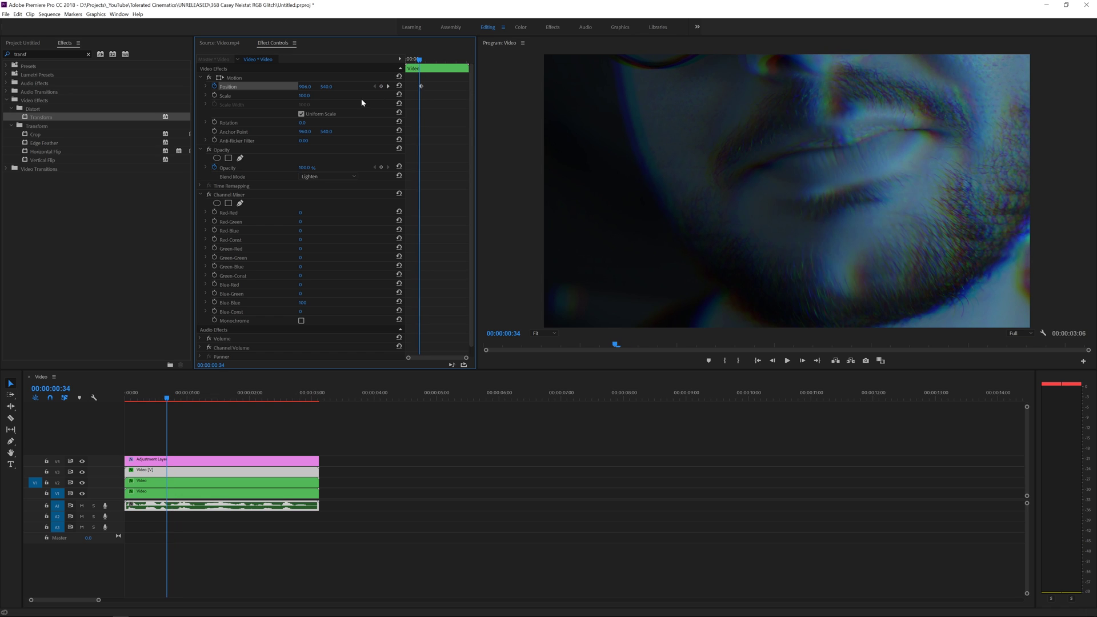
left_click(398, 87)
left_click(424, 60)
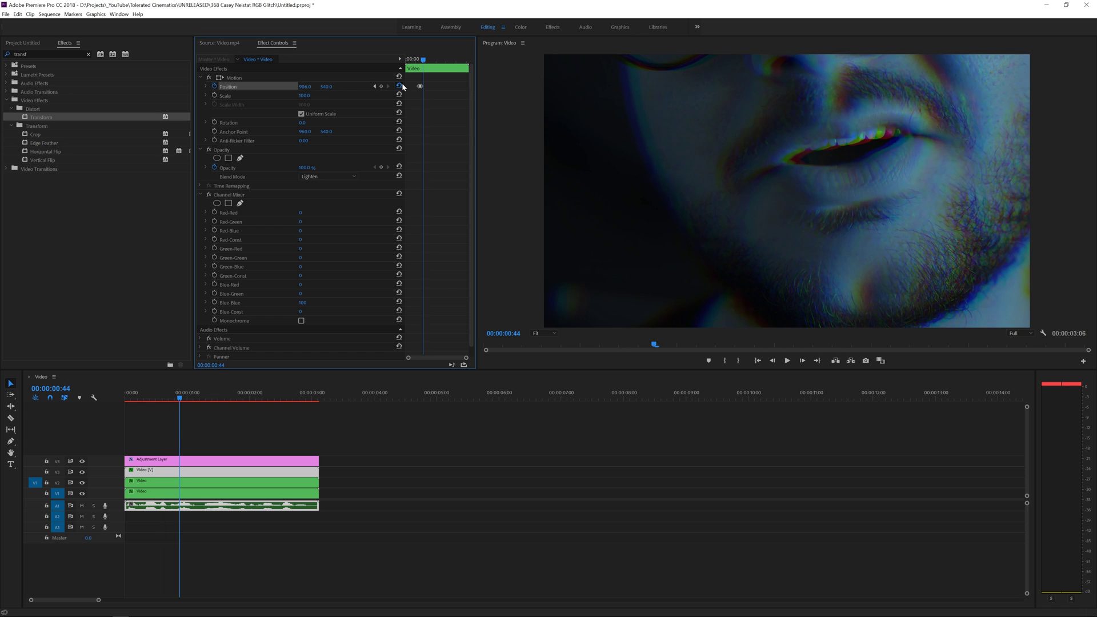
left_click(400, 86)
left_click(415, 60)
key("space")
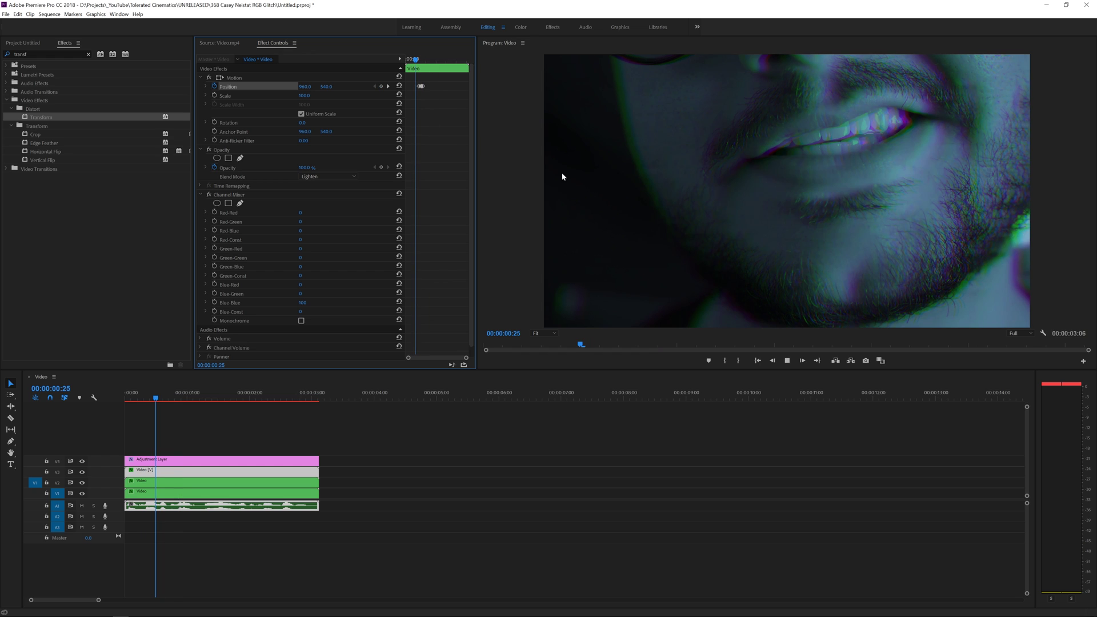
key("space")
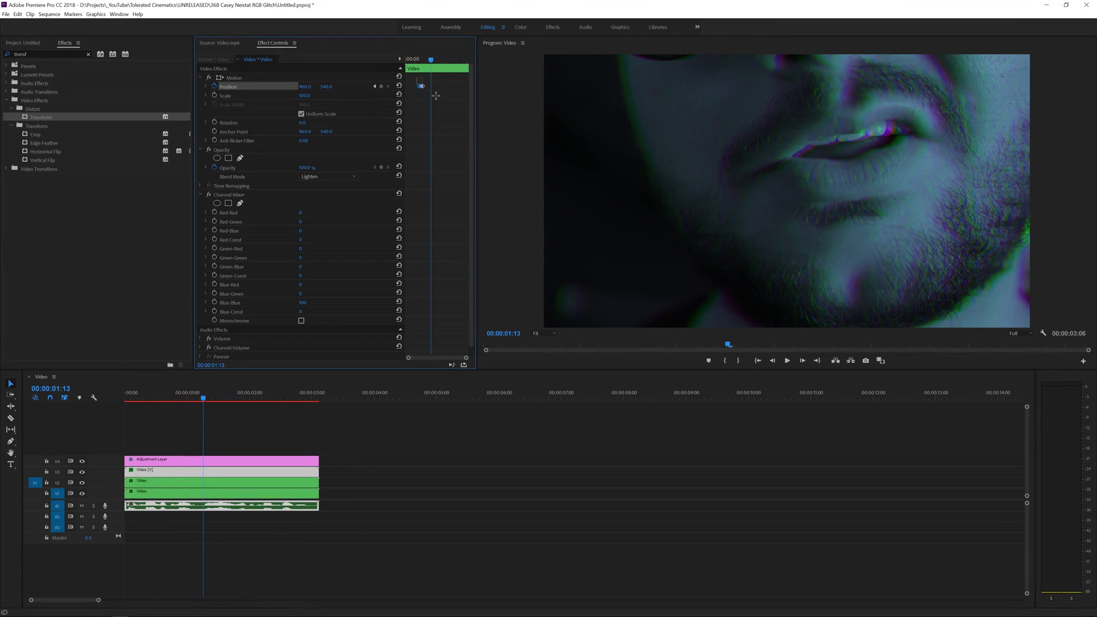
Step: Copy the V3 clip's three Position keyframes onto the V2 and V1 clips, starting at 00:00:00:34
left_click(417, 60)
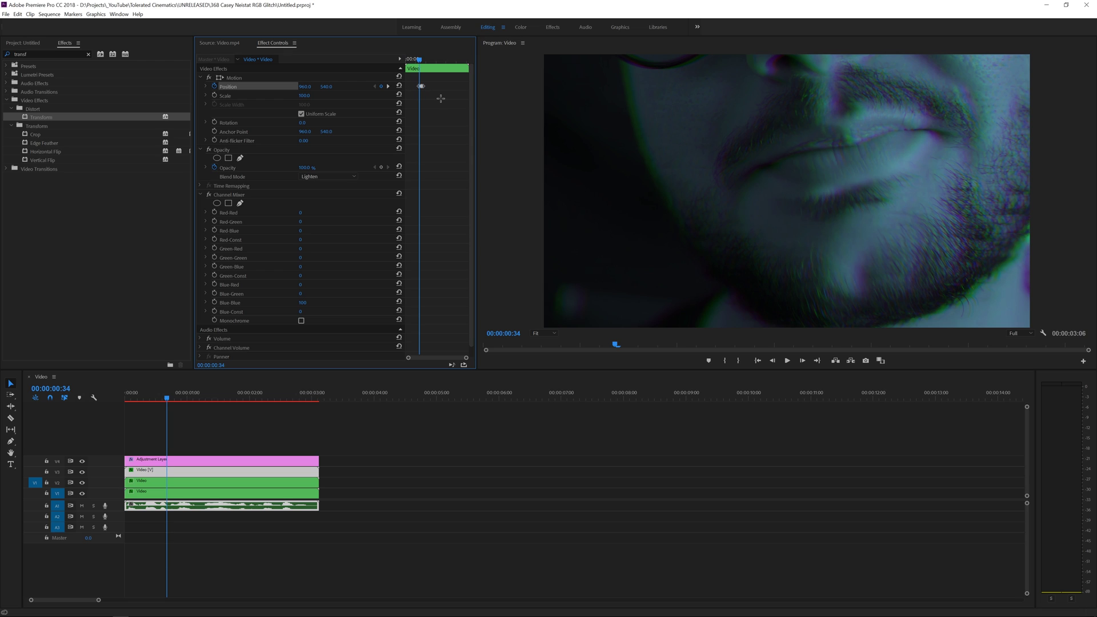
left_click(197, 483)
left_click(228, 87)
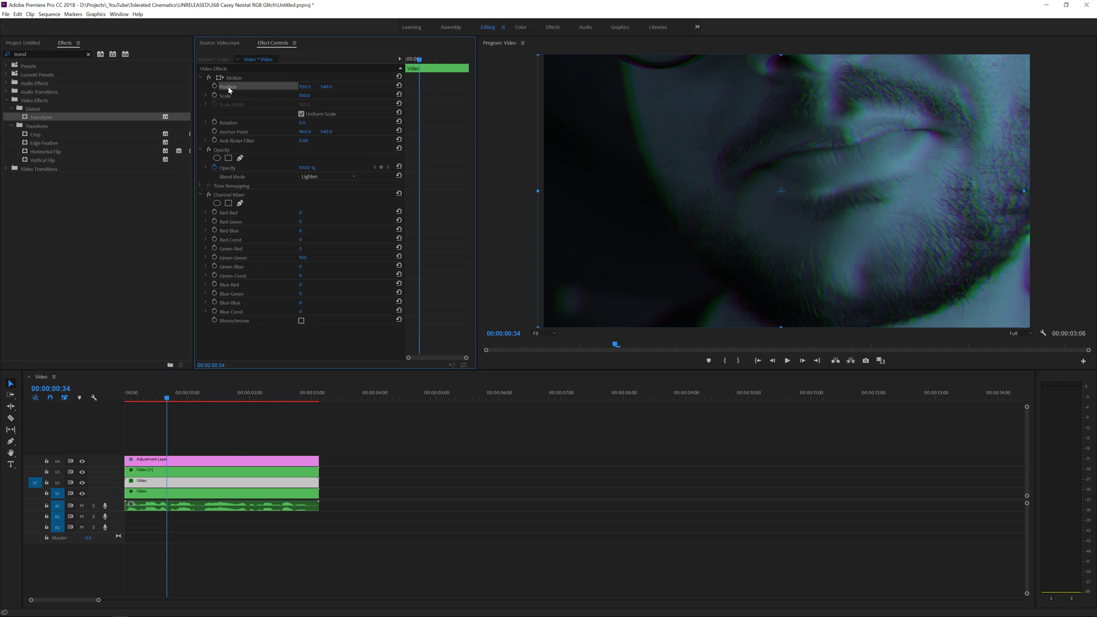
left_click(208, 494)
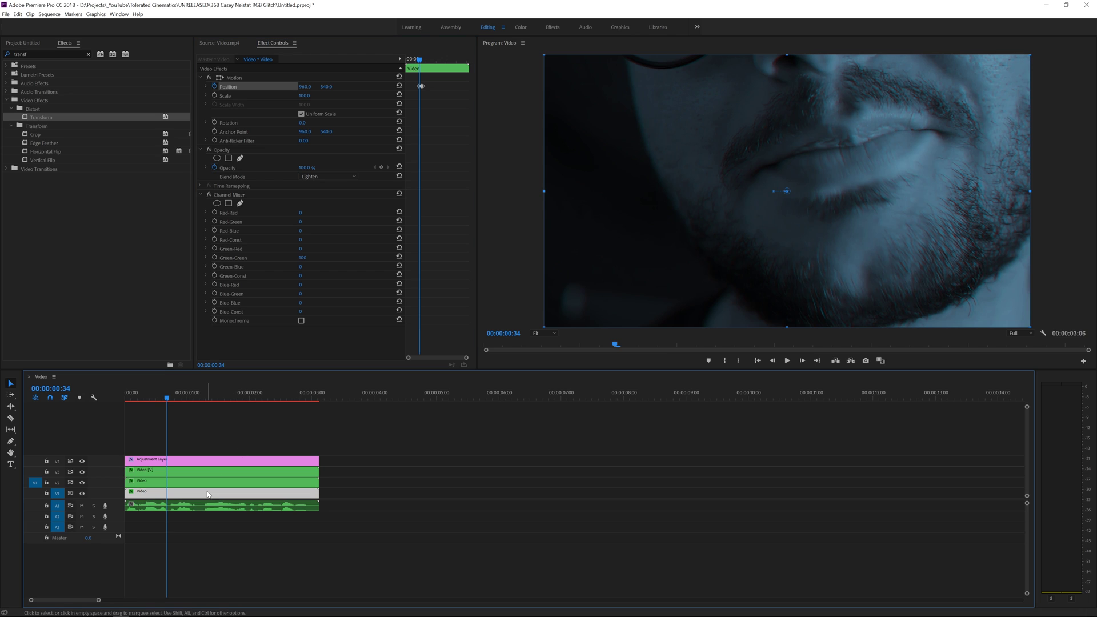
left_click(232, 86)
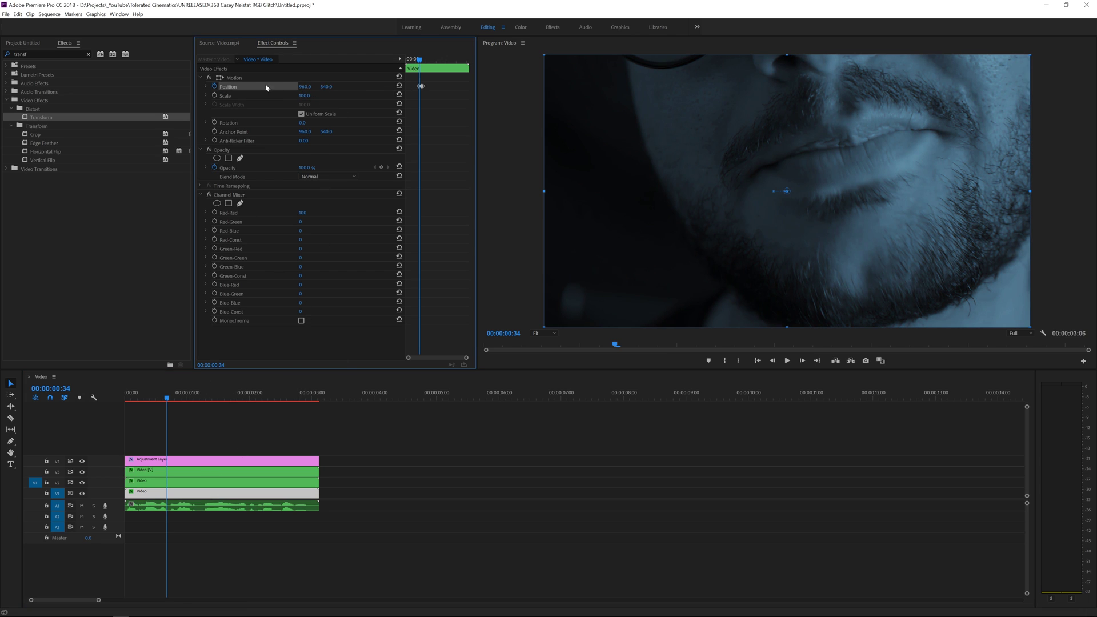
Step: At the middle keyframe, 00:00:00:40, set the horizontal Position to about 943 on the V1 clip and about 871 on the V2 clip
left_click(206, 87)
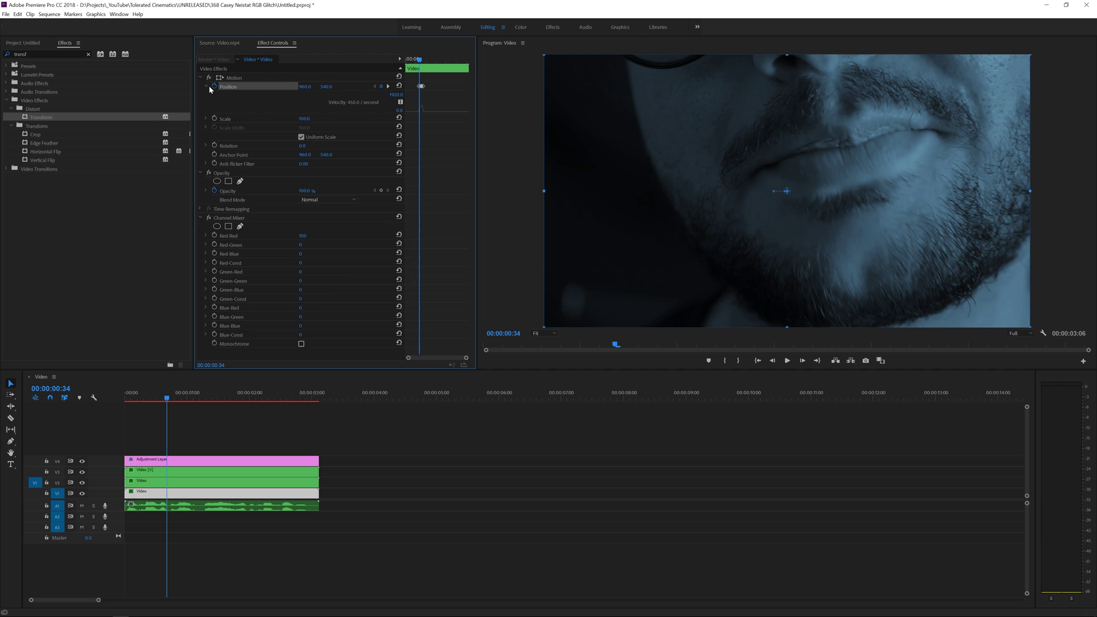
left_click(390, 87)
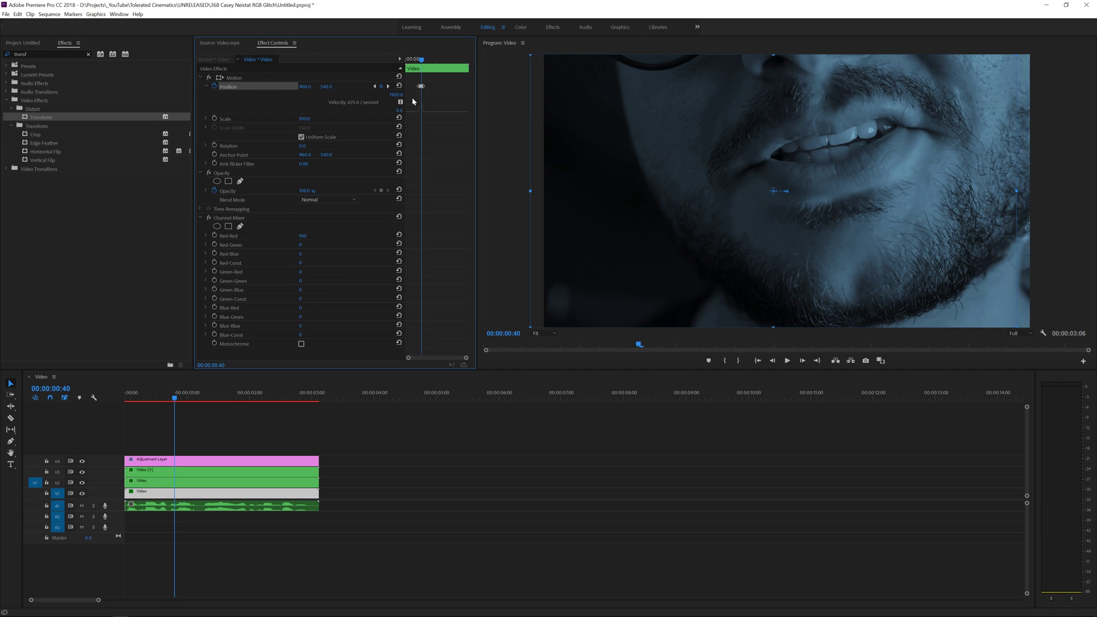
left_click_drag(466, 358, 439, 358)
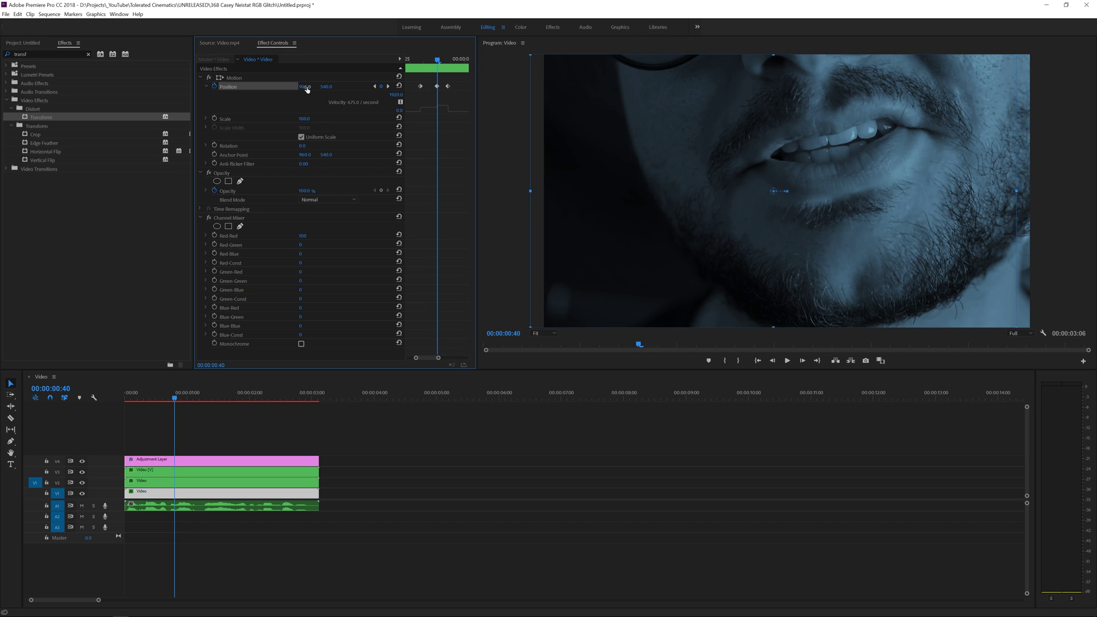
left_click_drag(307, 88, 296, 89)
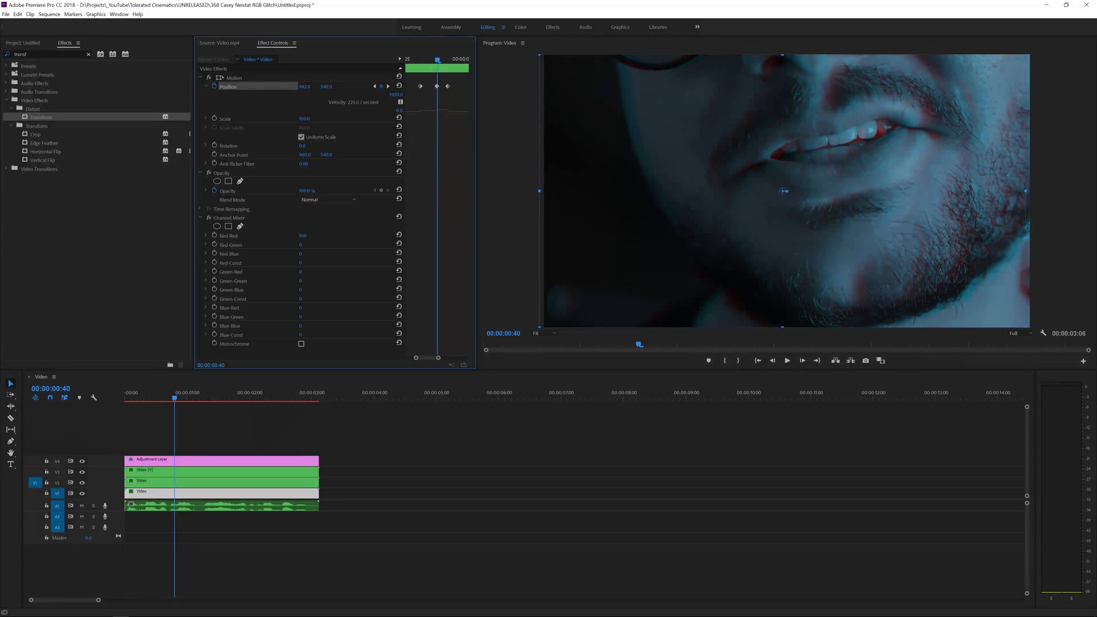
left_click(257, 482)
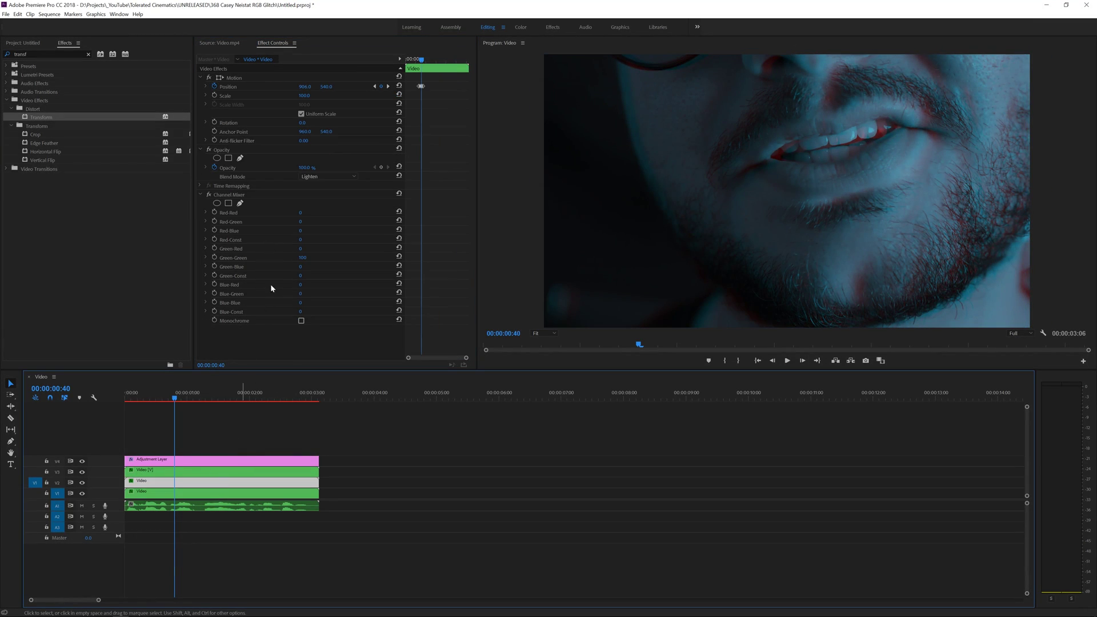
left_click_drag(304, 90, 285, 89)
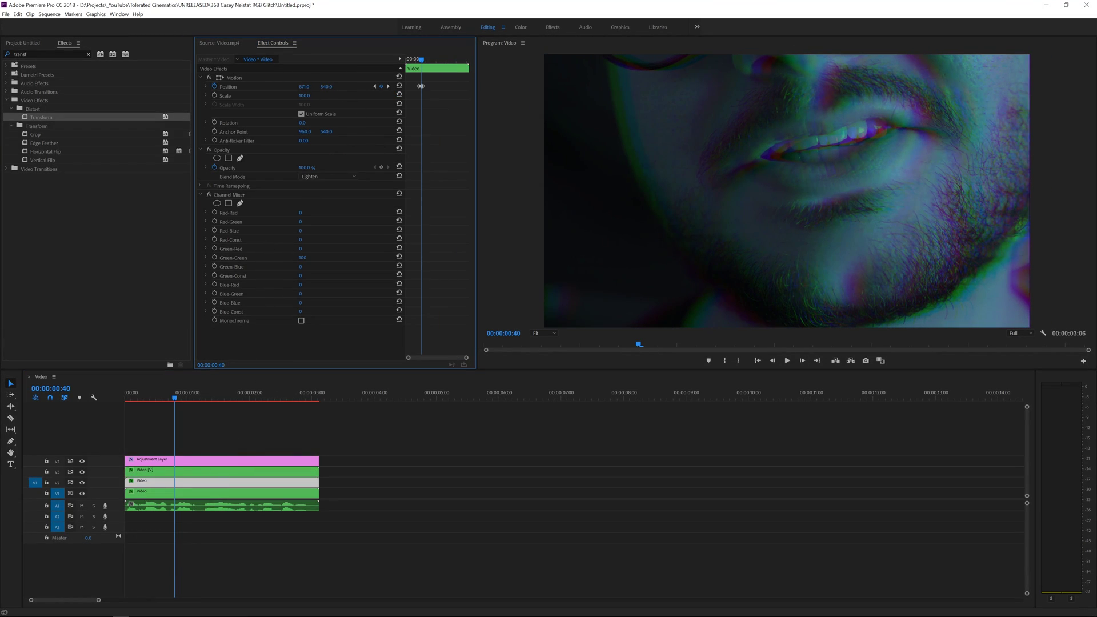
Step: Render the sequence previews again, then play and scrub through the keyframed glitch around 00:00:00:40
left_click(427, 463)
key("Return")
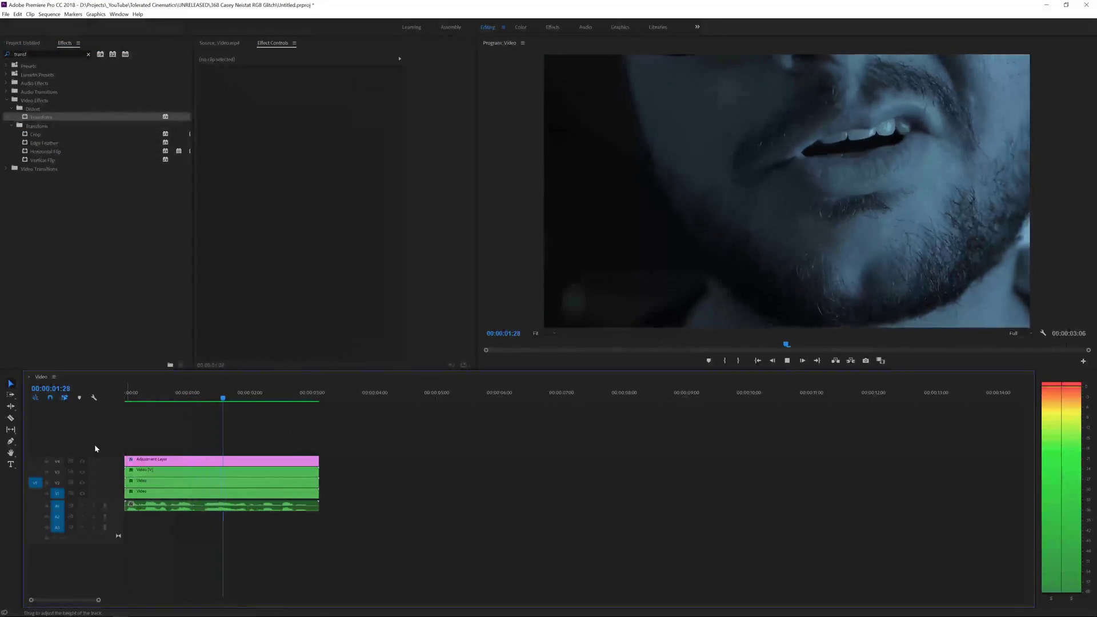
mouse_move(176, 395)
left_mouse_down()
mouse_move(164, 395)
mouse_move(193, 394)
mouse_move(176, 399)
left_mouse_up()
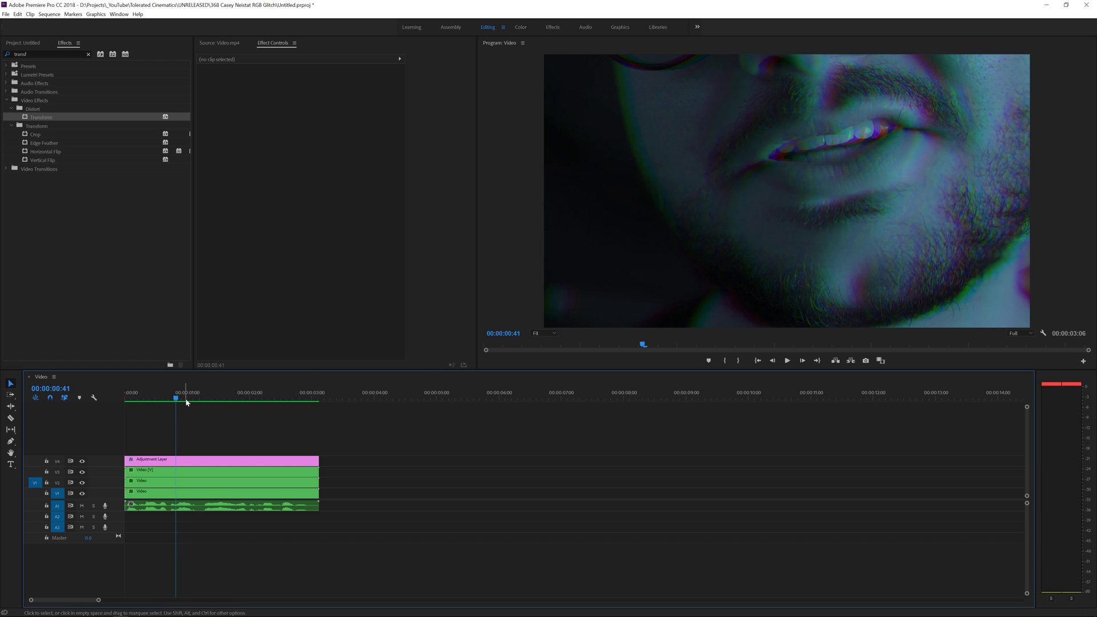
left_click(163, 398)
key("space")
key("space")
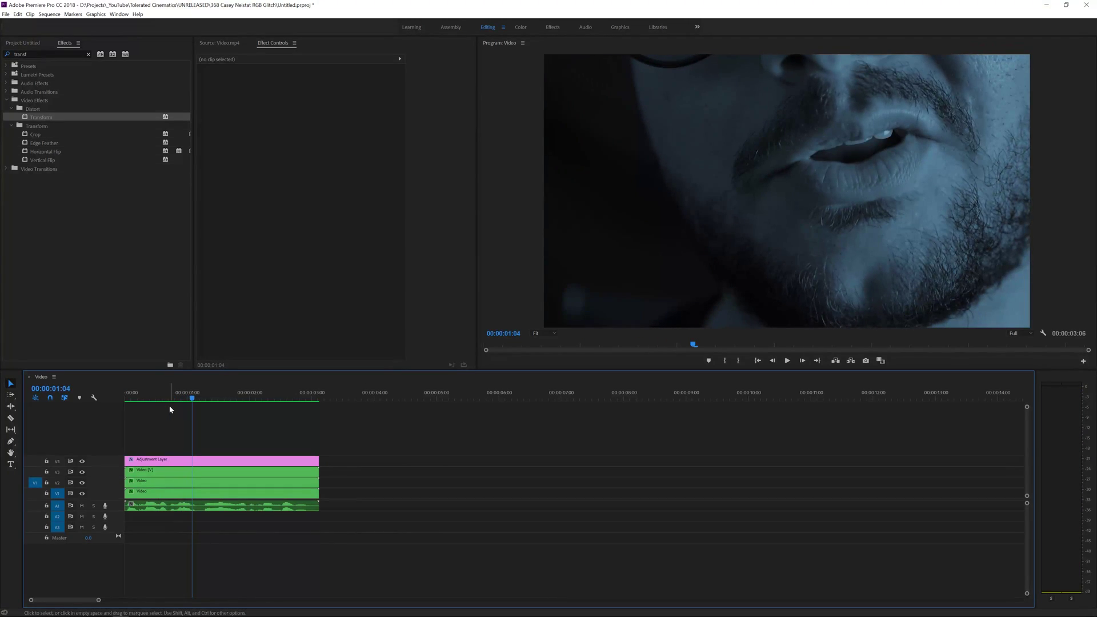
mouse_move(173, 404)
left_mouse_down()
mouse_move(164, 400)
mouse_move(170, 410)
left_mouse_up()
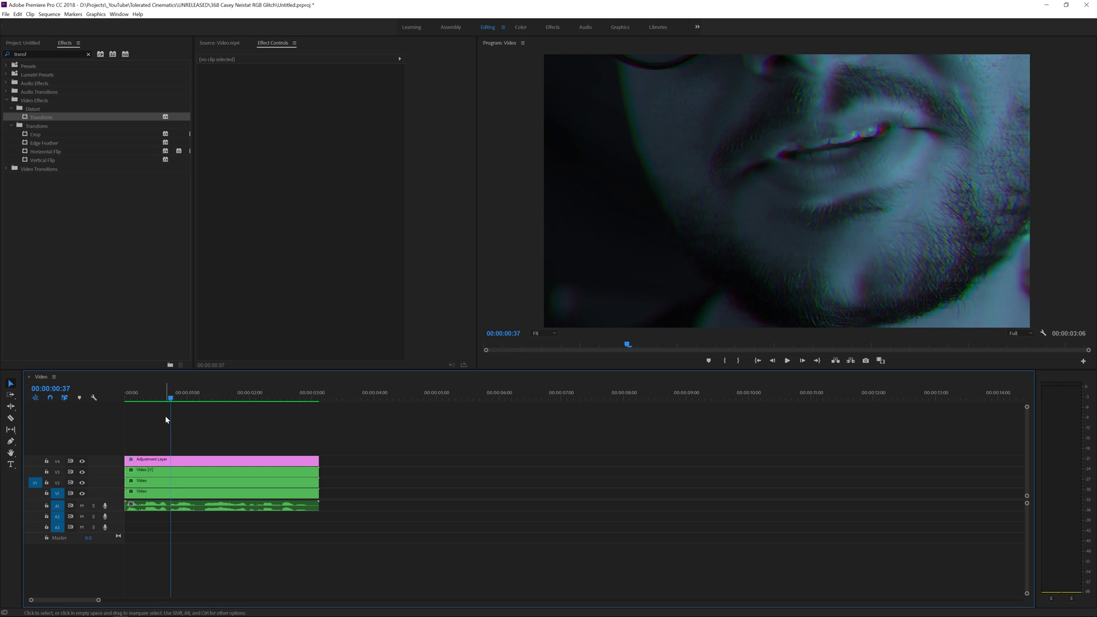